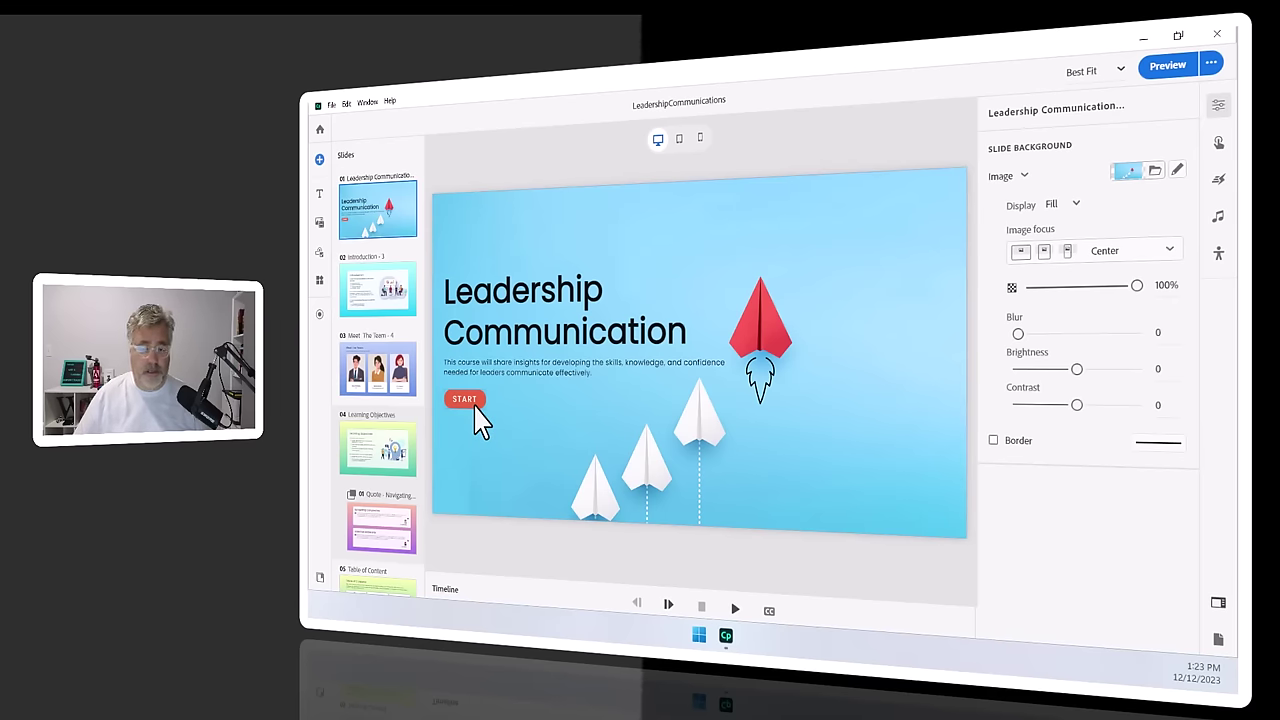
Select the Introduction slide, open the project's TOC and playbar settings, and turn on the table of contents.
left_click(395, 312)
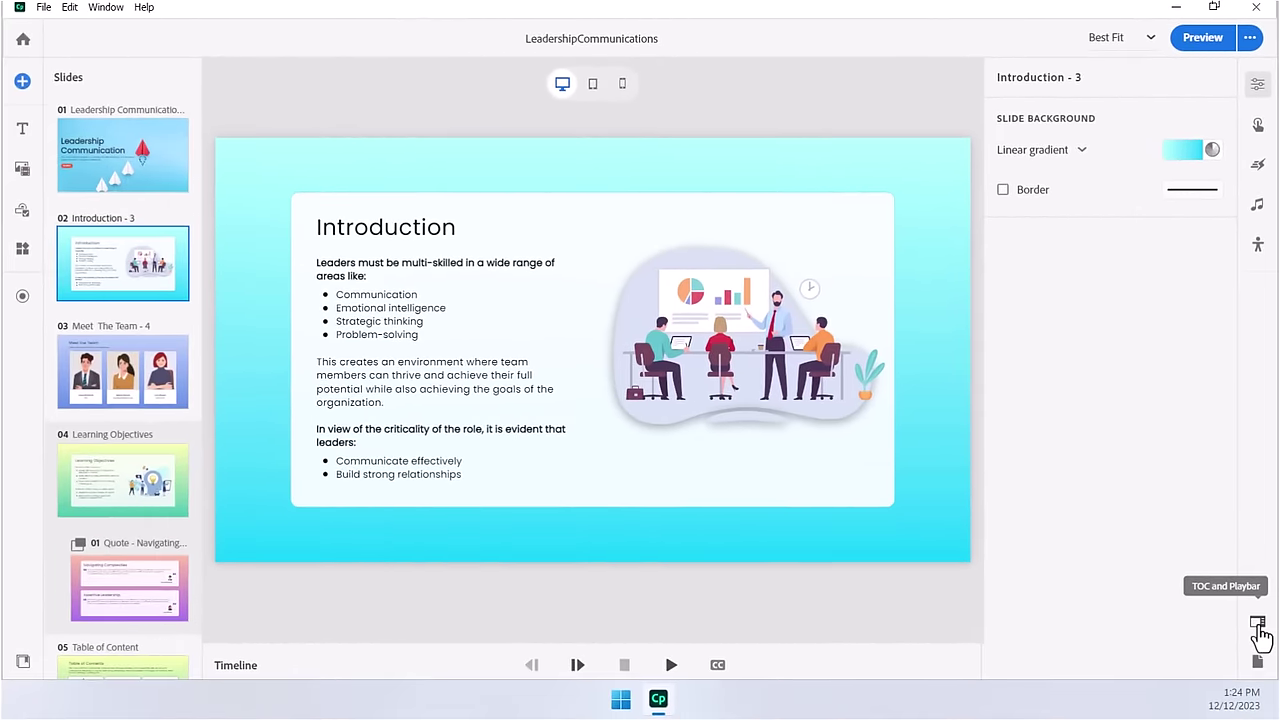
left_click(1258, 624)
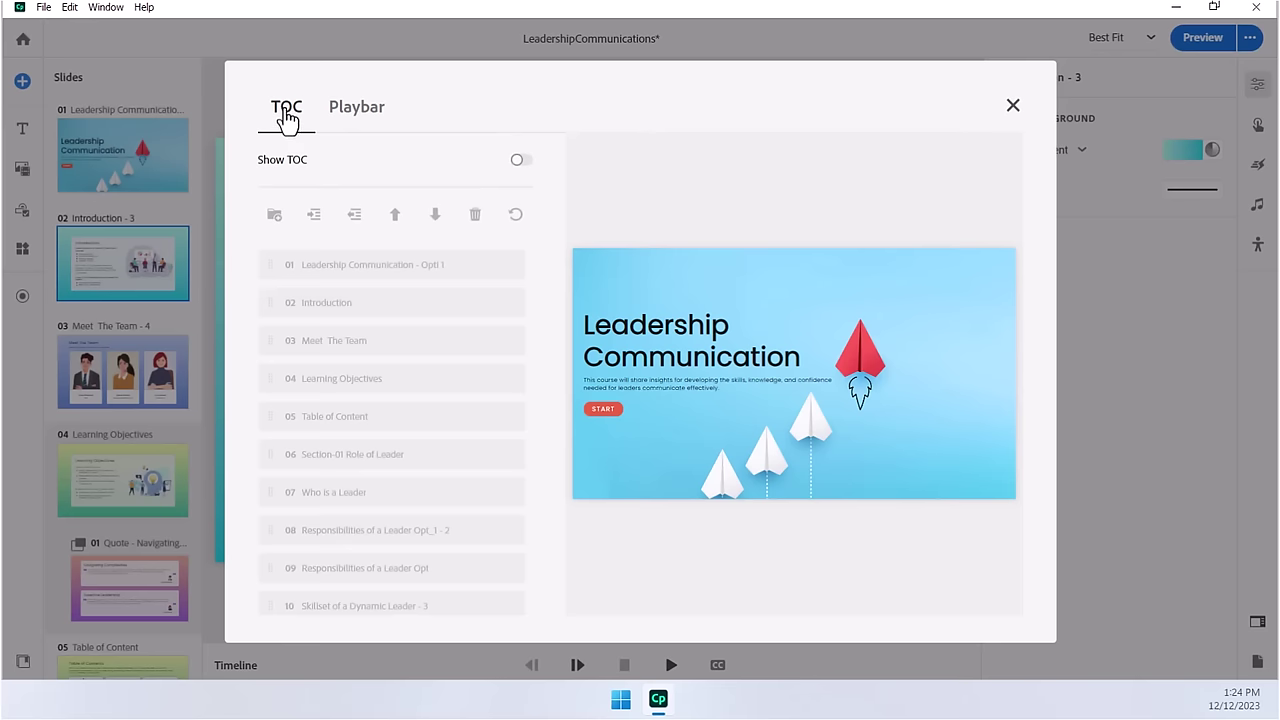
left_click(518, 161)
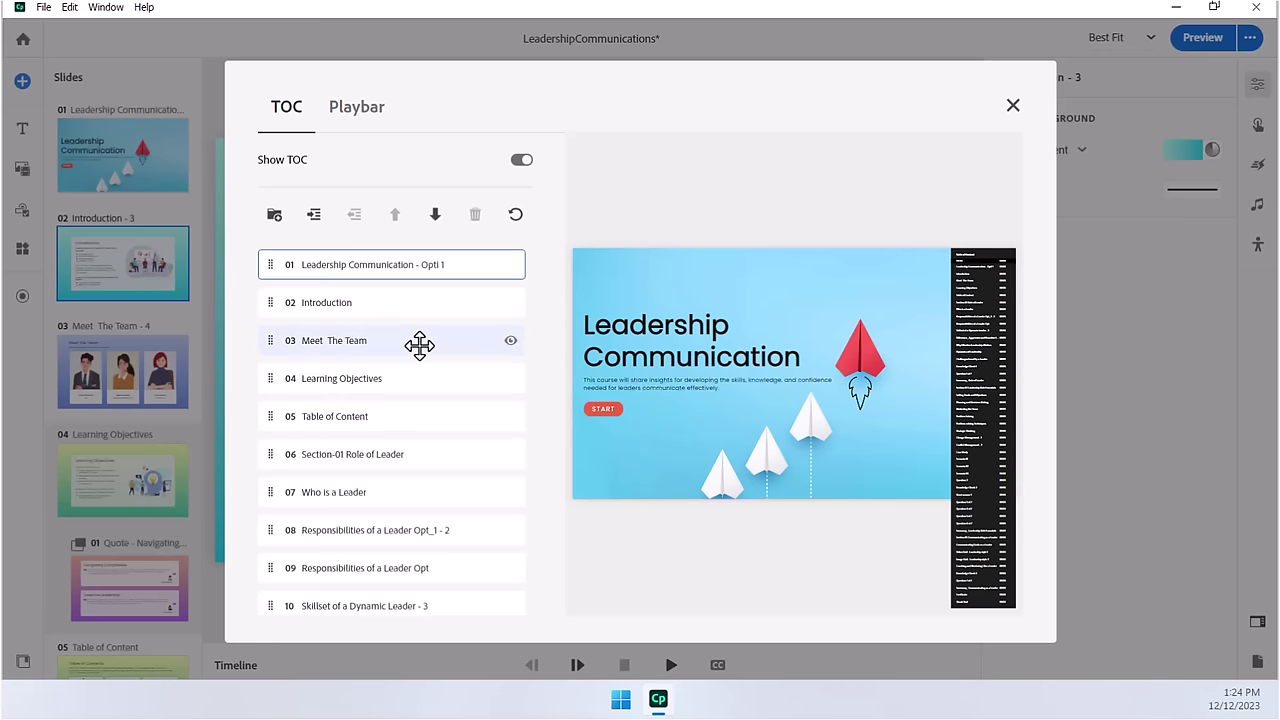
Add a new group to the table of contents and move the Leadership Communication entry into it.
scroll(419, 346, "down", 3)
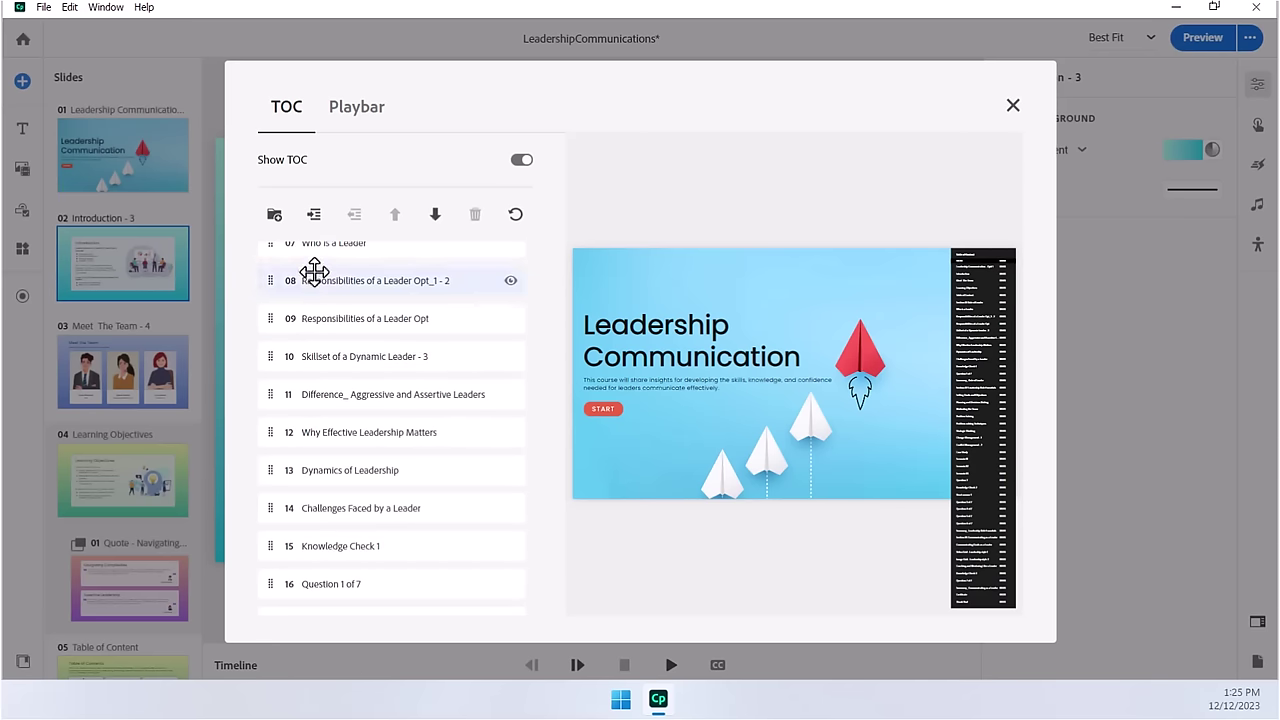
left_click(275, 215)
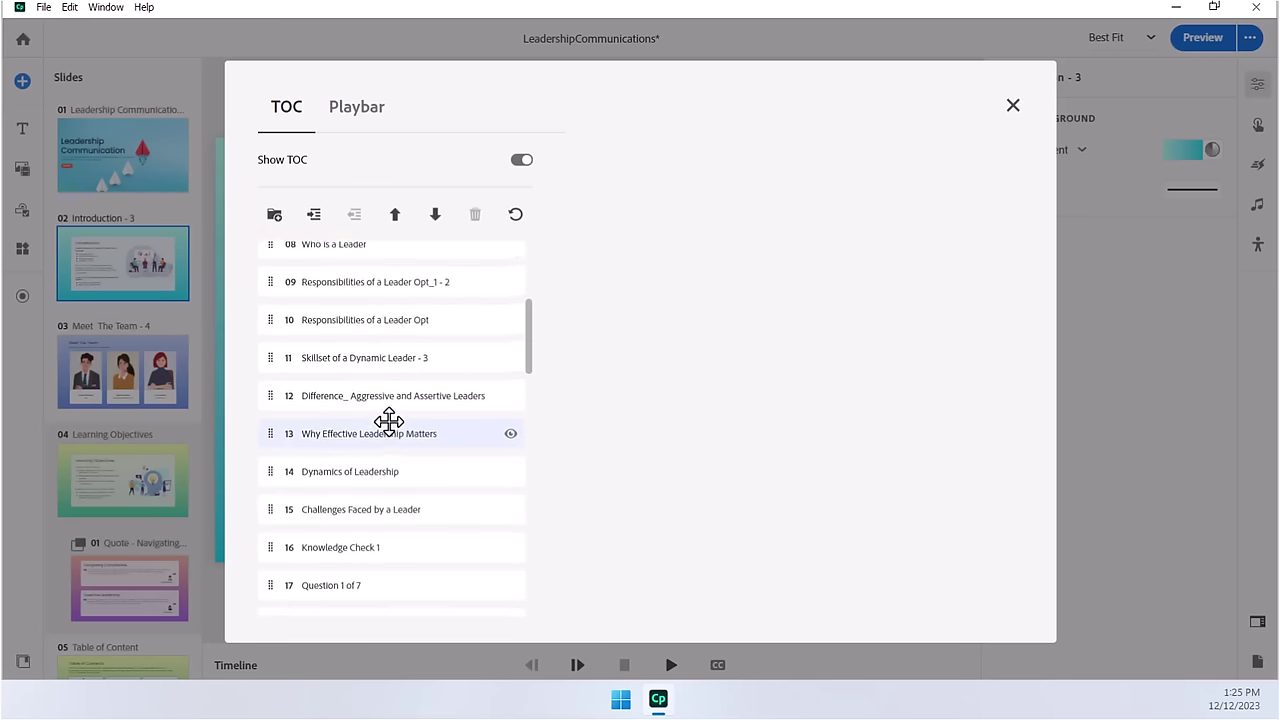
scroll(389, 420, "up", 3)
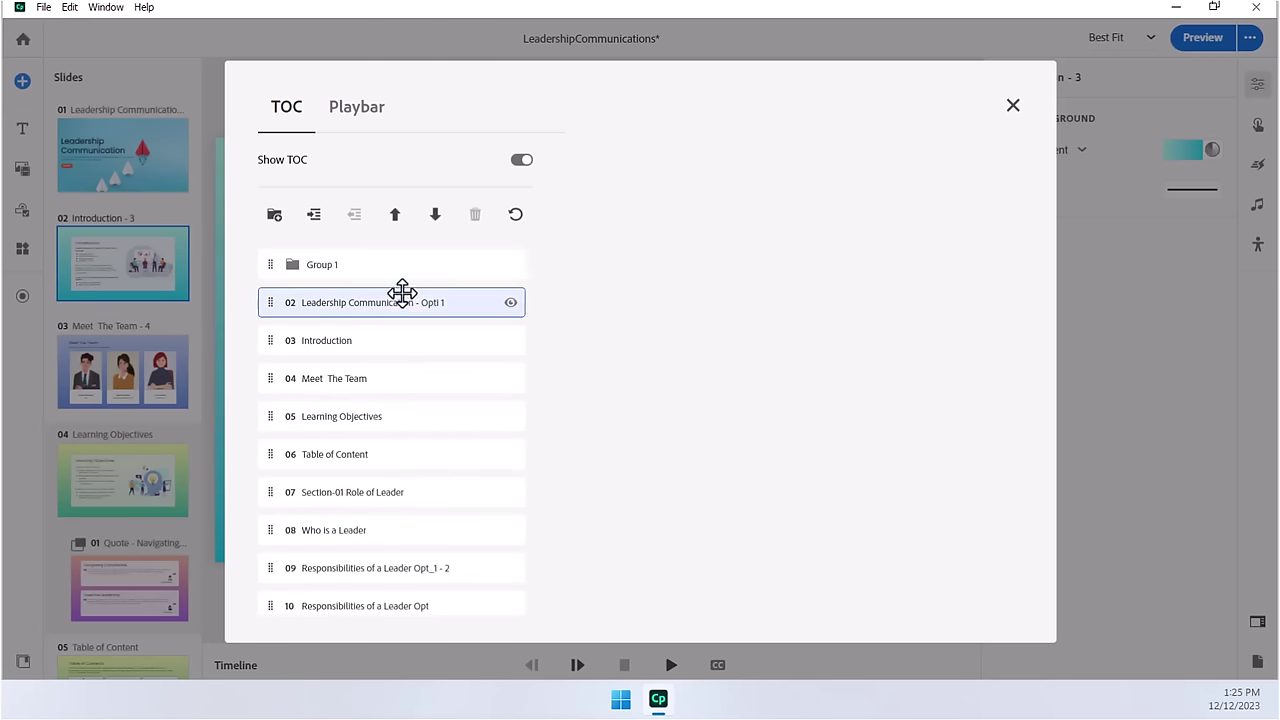
left_click_drag(270, 302, 311, 269)
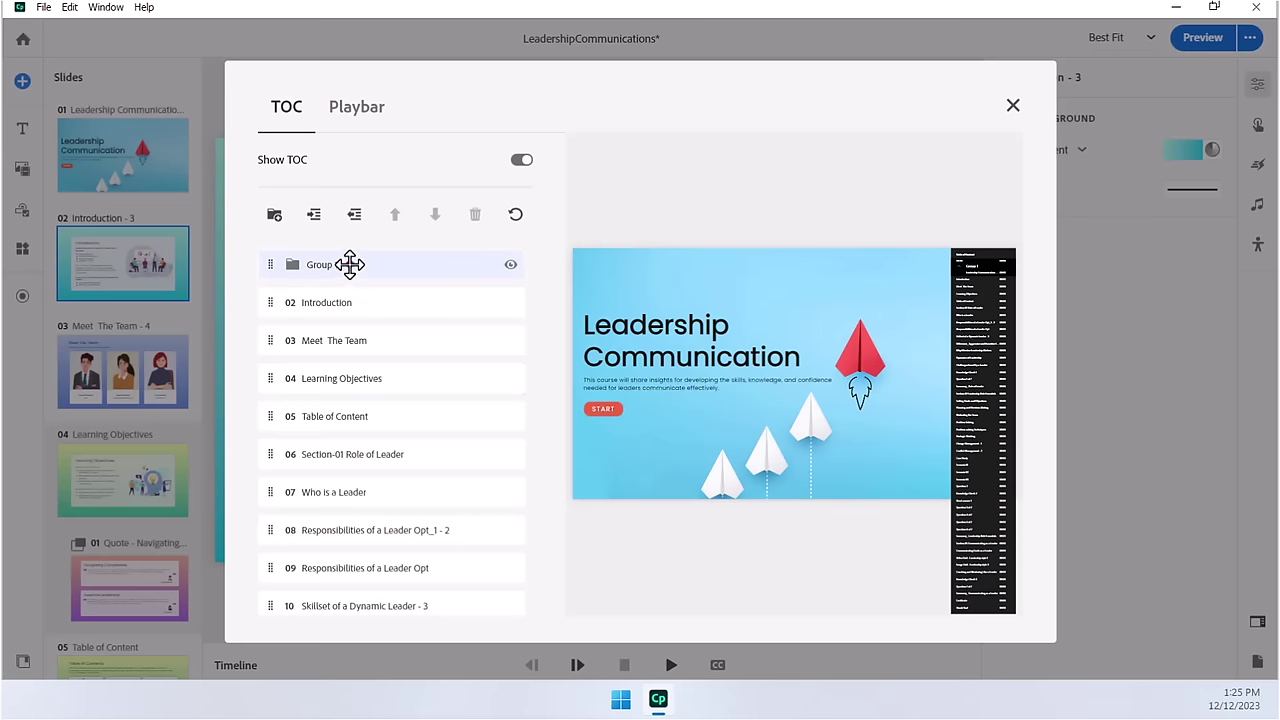
Expand the new table of contents group and rename it Lesson One.
left_click(349, 264)
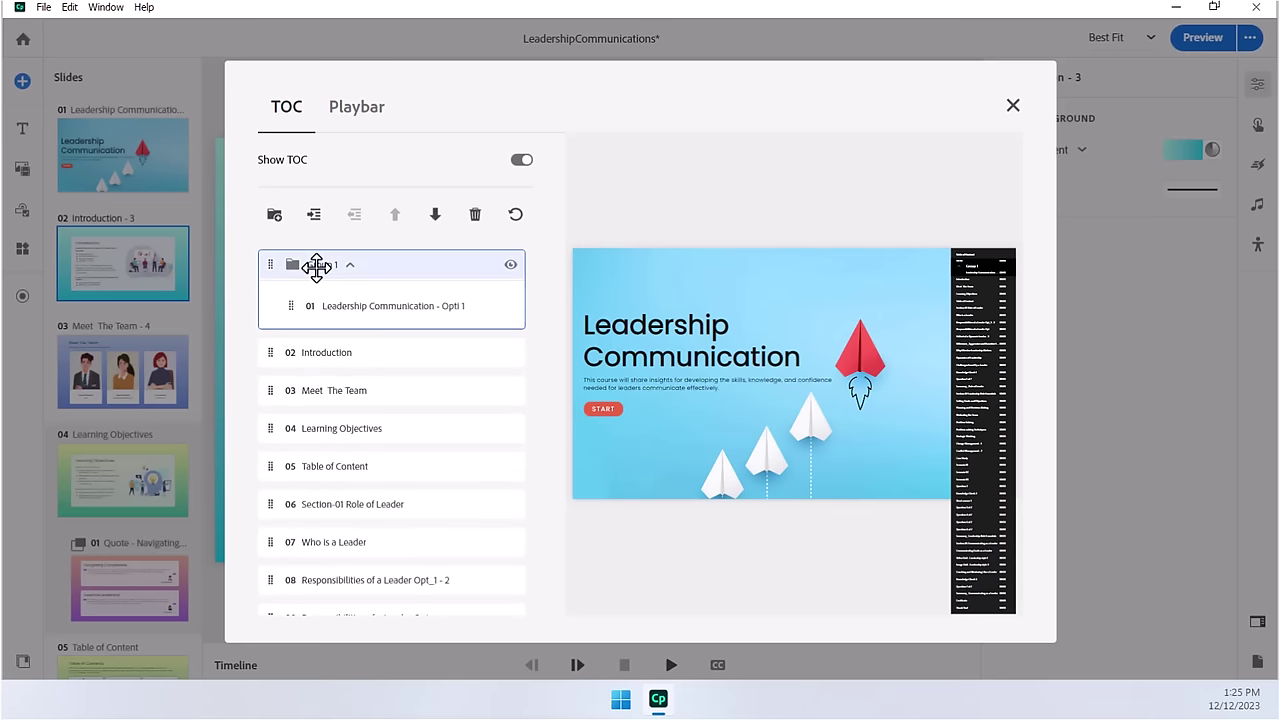
double_click(316, 266)
double_click(316, 263)
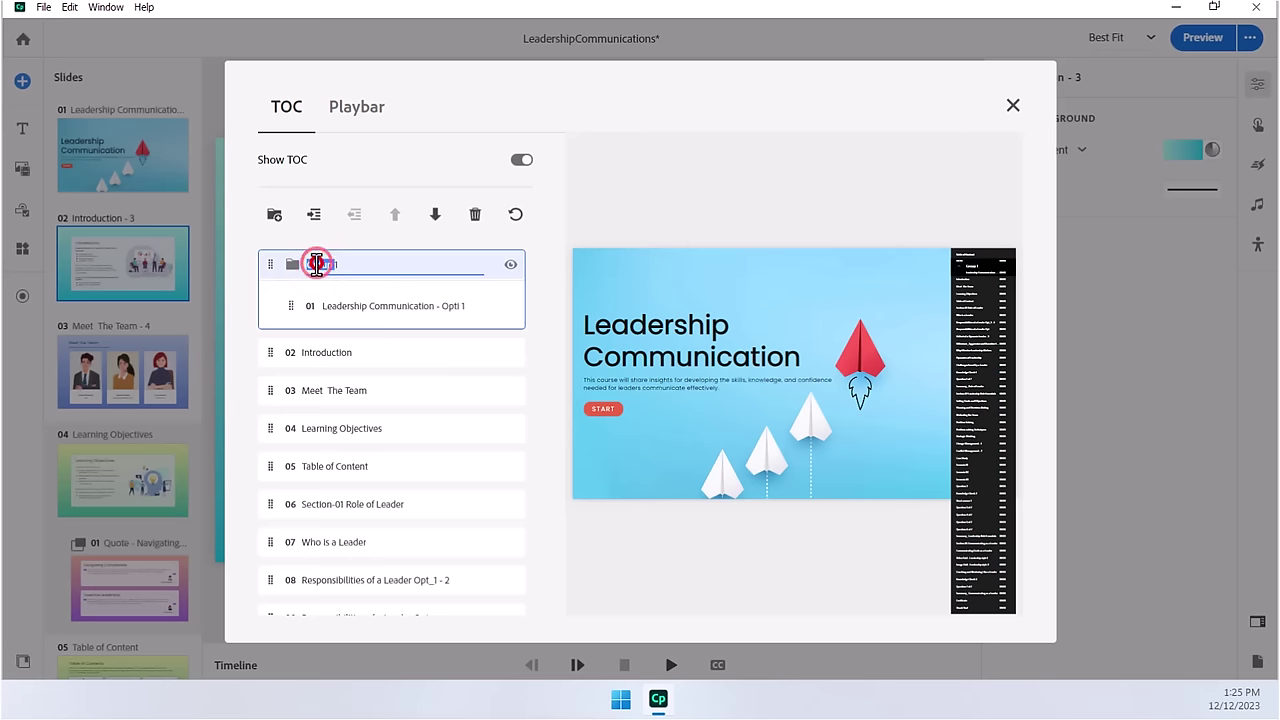
type("L")
Move the Introduction and Meet The Team entries into Lesson One, placing Meet The Team at the end of the group.
left_click_drag(346, 352, 399, 265)
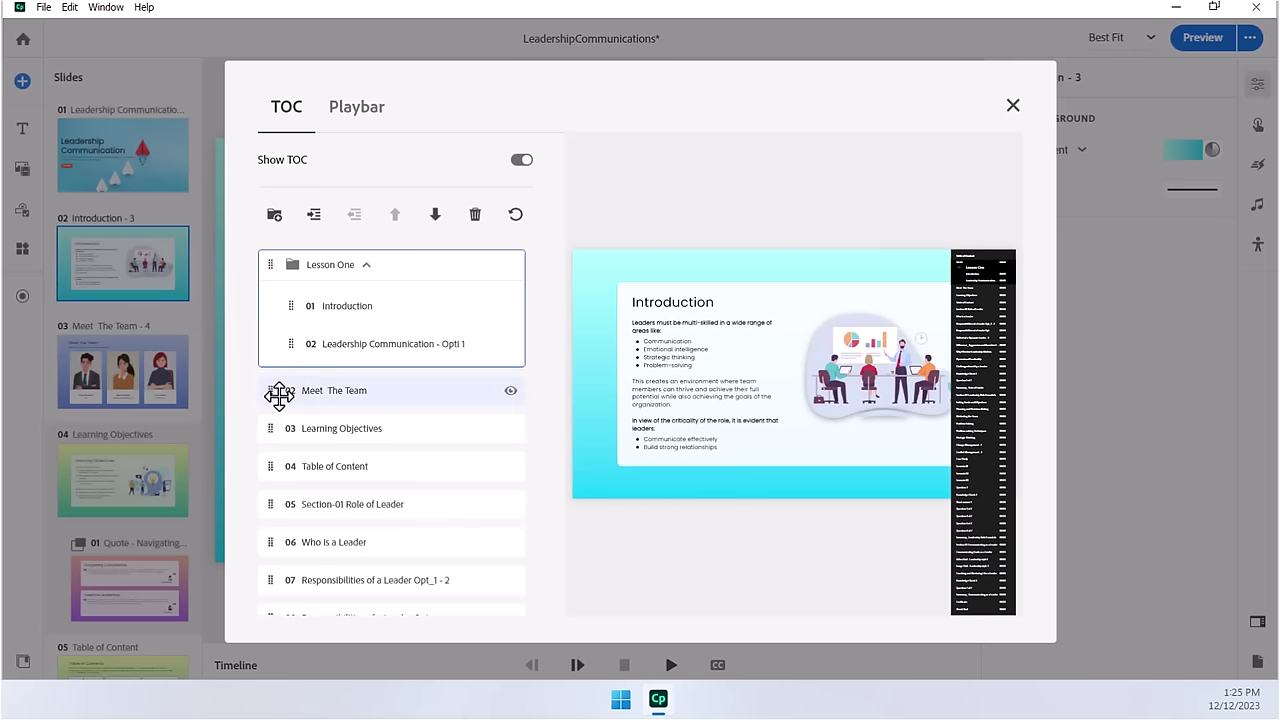
left_click_drag(270, 390, 391, 263)
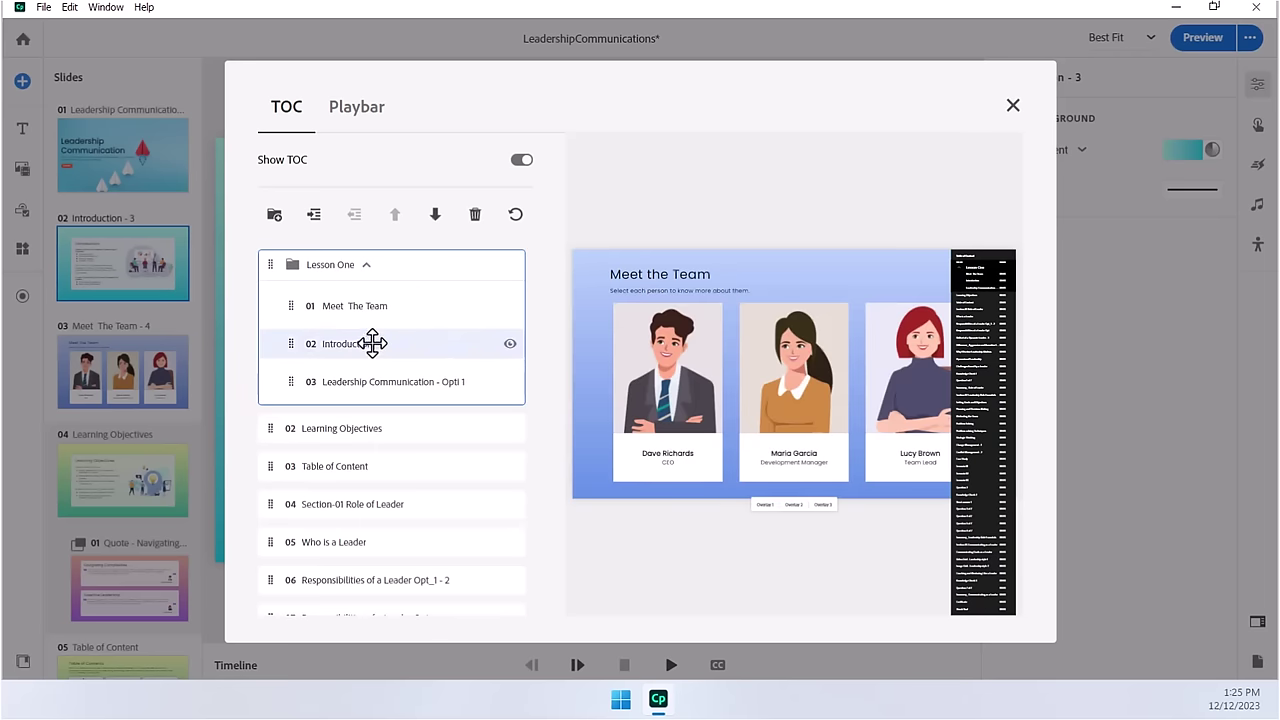
left_click(421, 306)
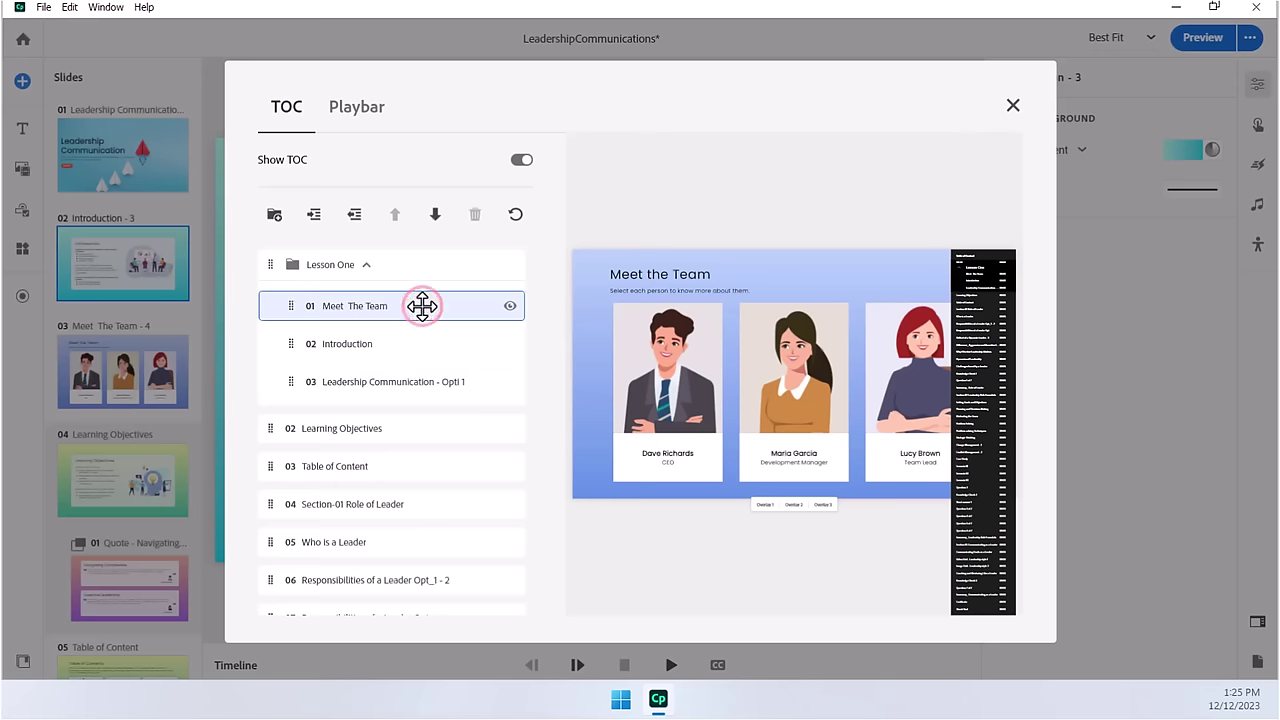
left_click(435, 215)
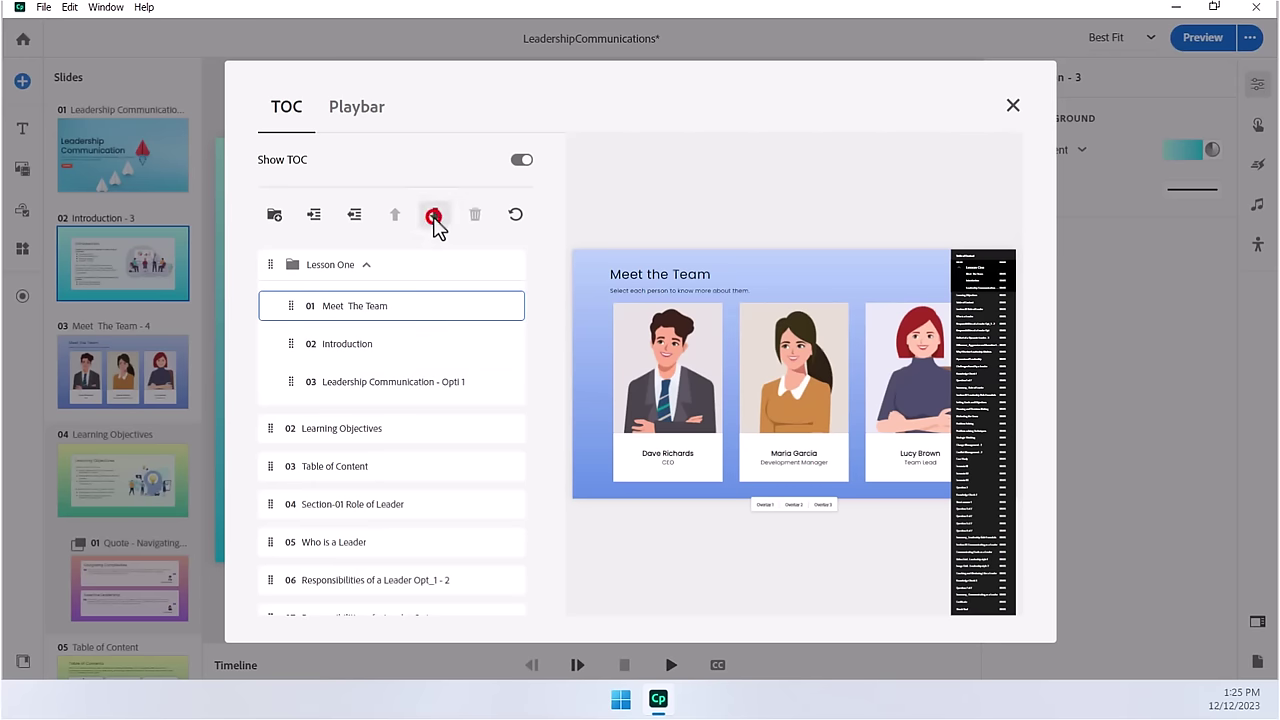
left_click(435, 215)
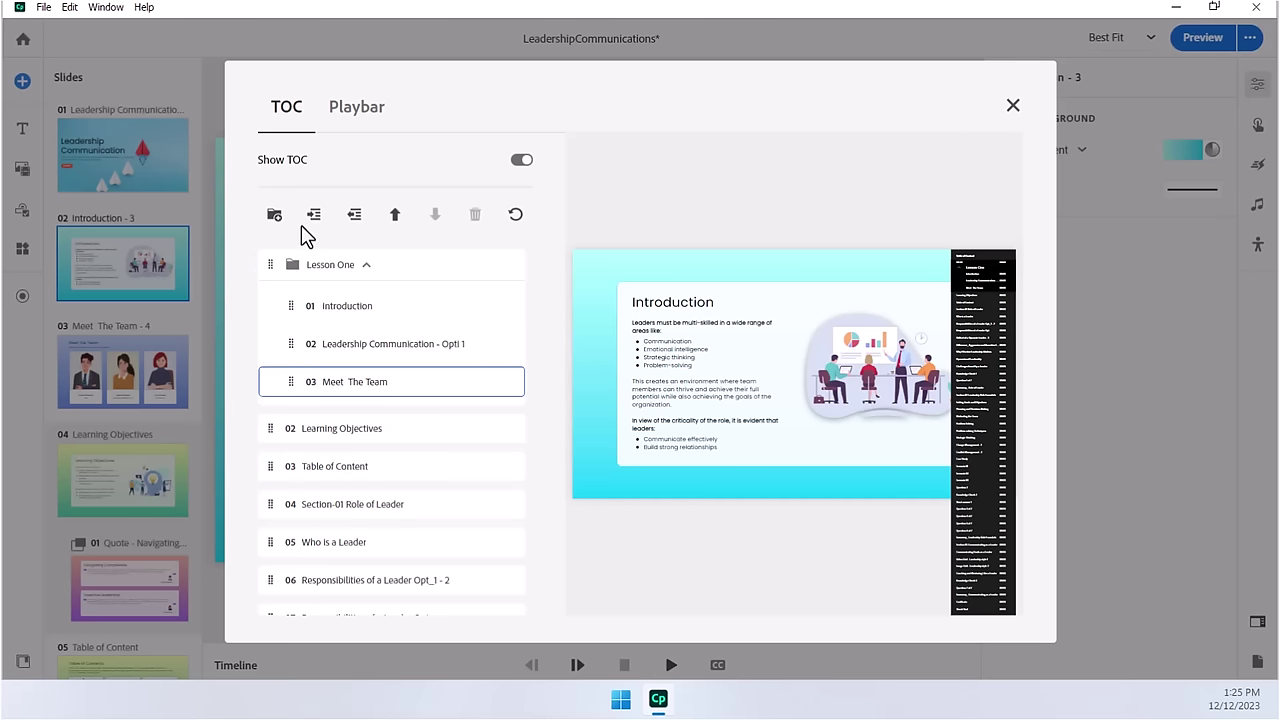
Indent the Section-01 Role of Leader entry into its own group and name that group Lesson Two.
left_click(331, 504)
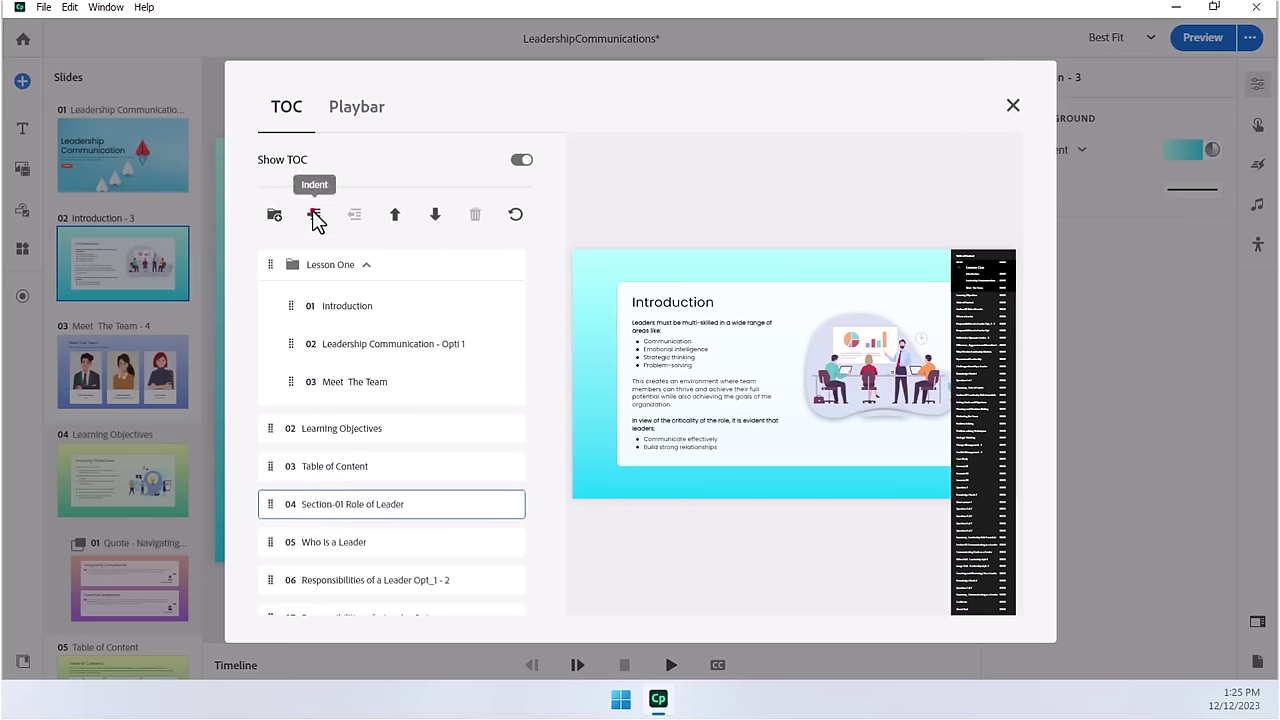
left_click(314, 214)
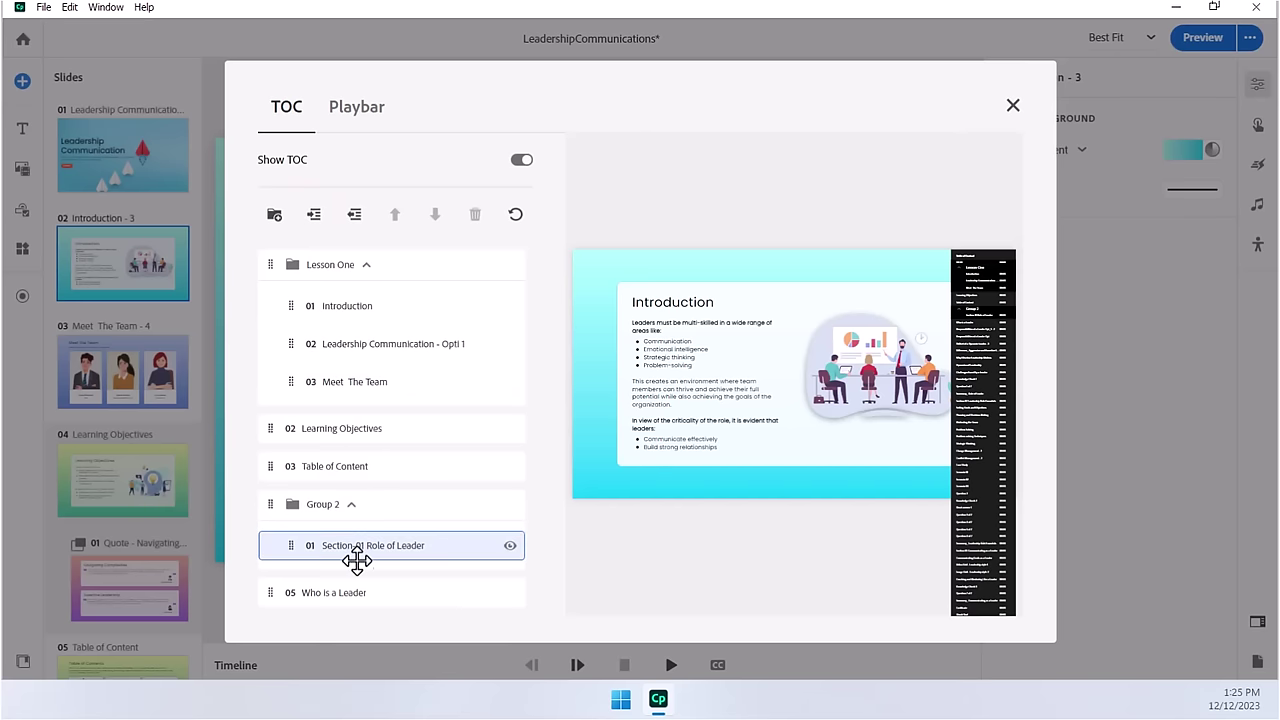
scroll(384, 514, "down", 1)
scroll(384, 514, "down", 2)
double_click(322, 337)
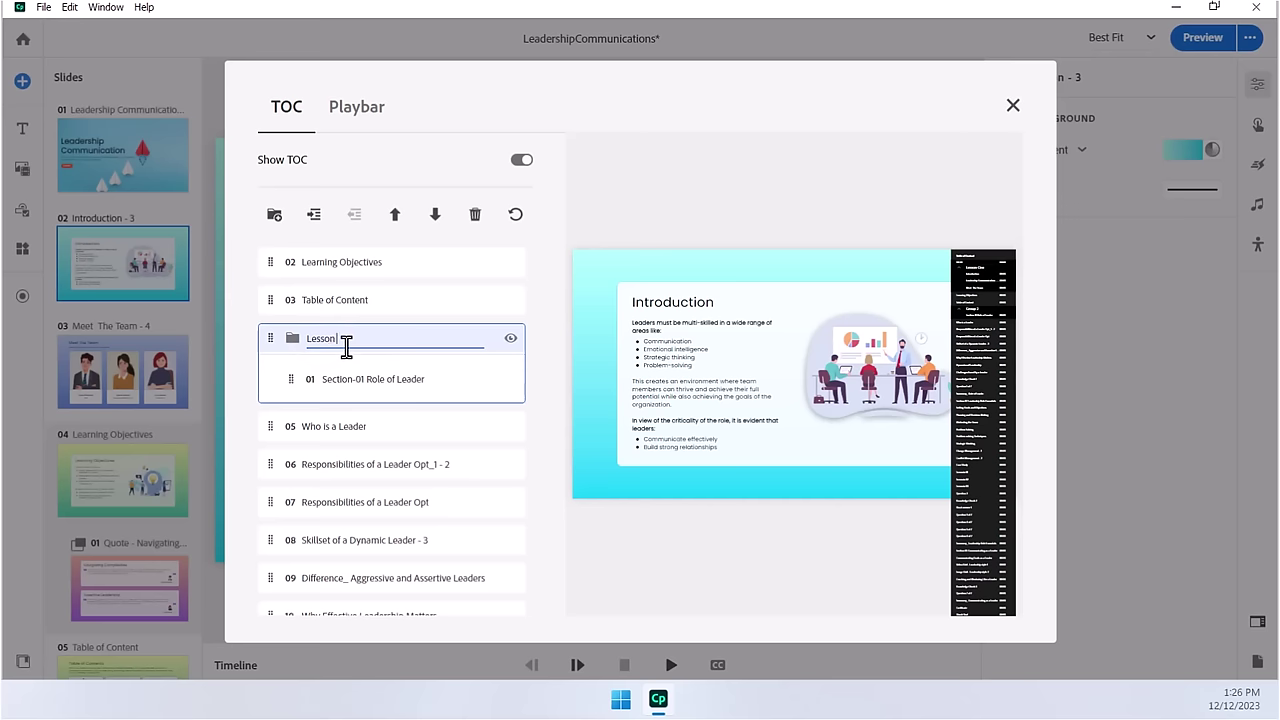
type("Lesson Two")
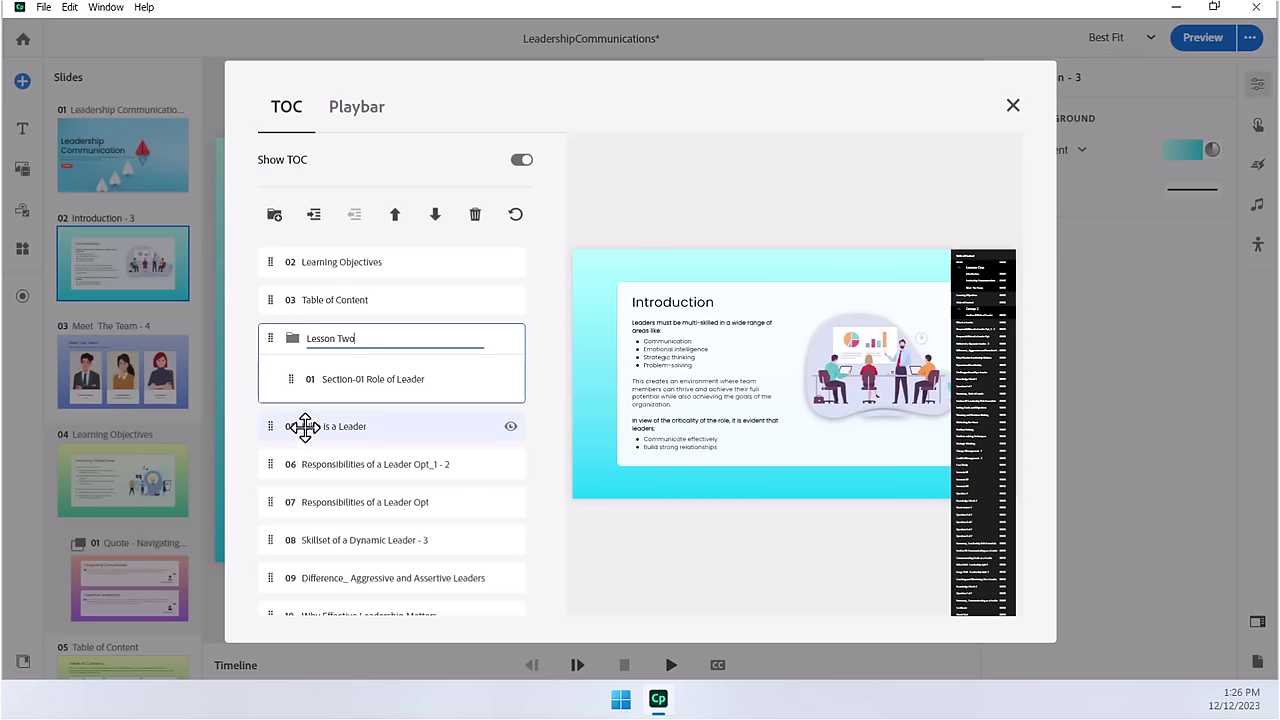
Move the Who is a Leader and Responsibilities of a Leader Opt_1 - 2 entries into Lesson Two.
left_click_drag(305, 427, 410, 341)
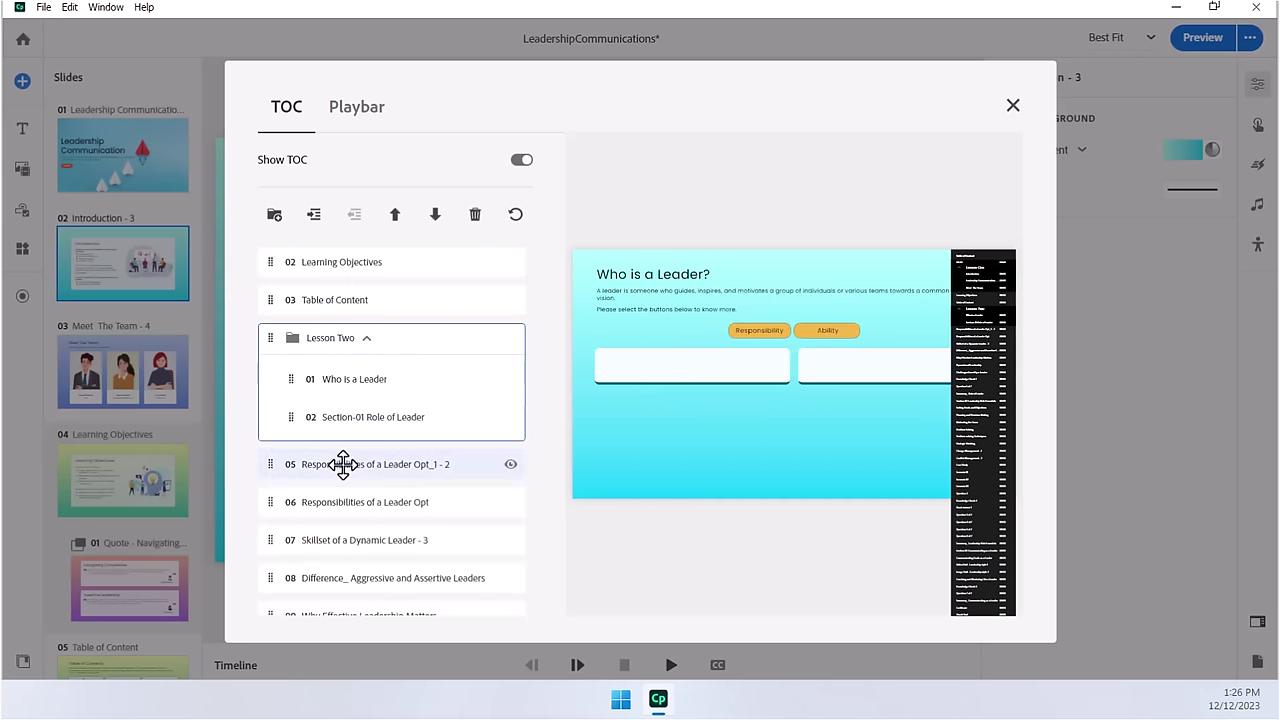
left_click_drag(338, 464, 431, 335)
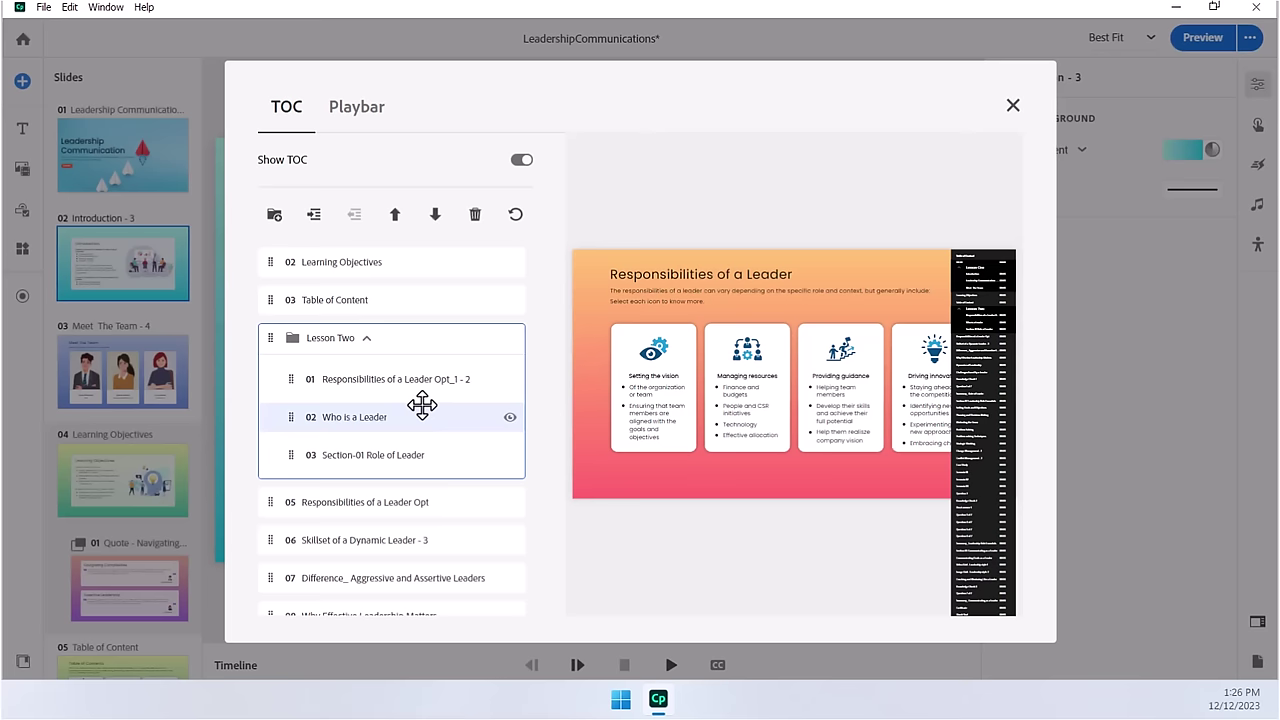
Hide the Knowledge Check 1, Question 1 of 7 and Summary_ Role of Leader entries from the table of contents.
scroll(422, 404, "down", 5)
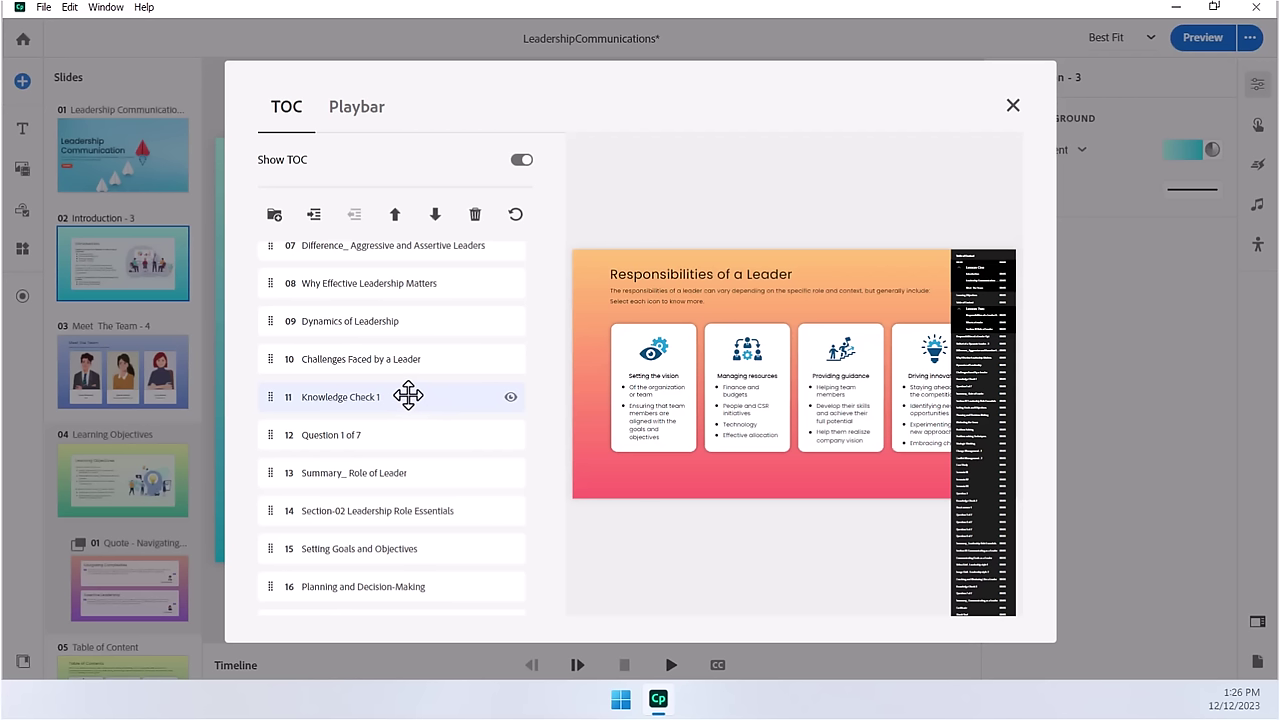
left_click(408, 396)
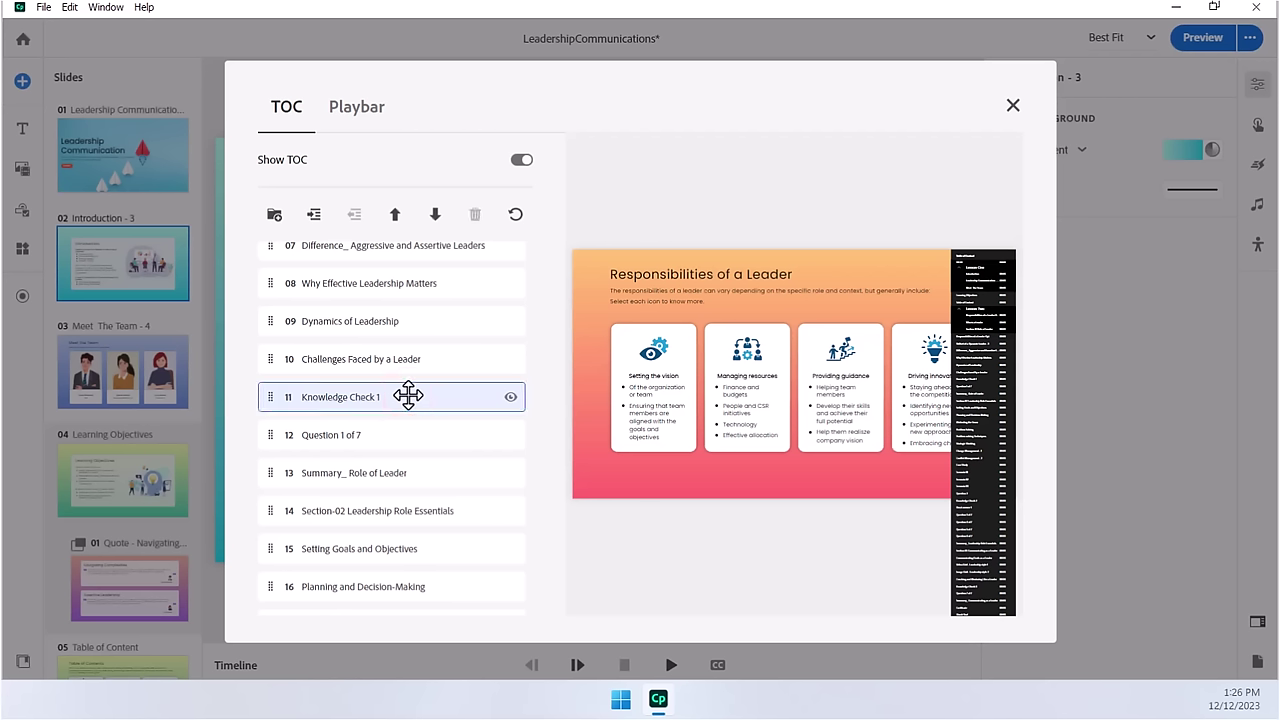
left_click(511, 398)
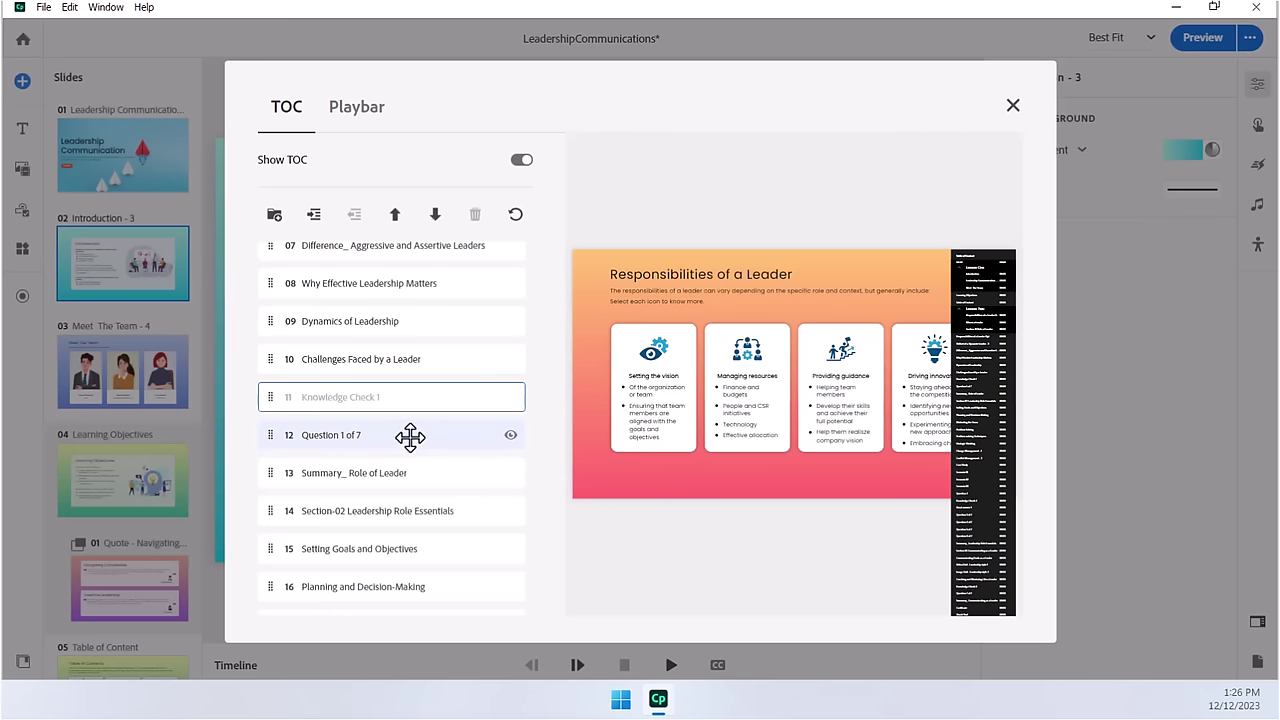
left_click(511, 436)
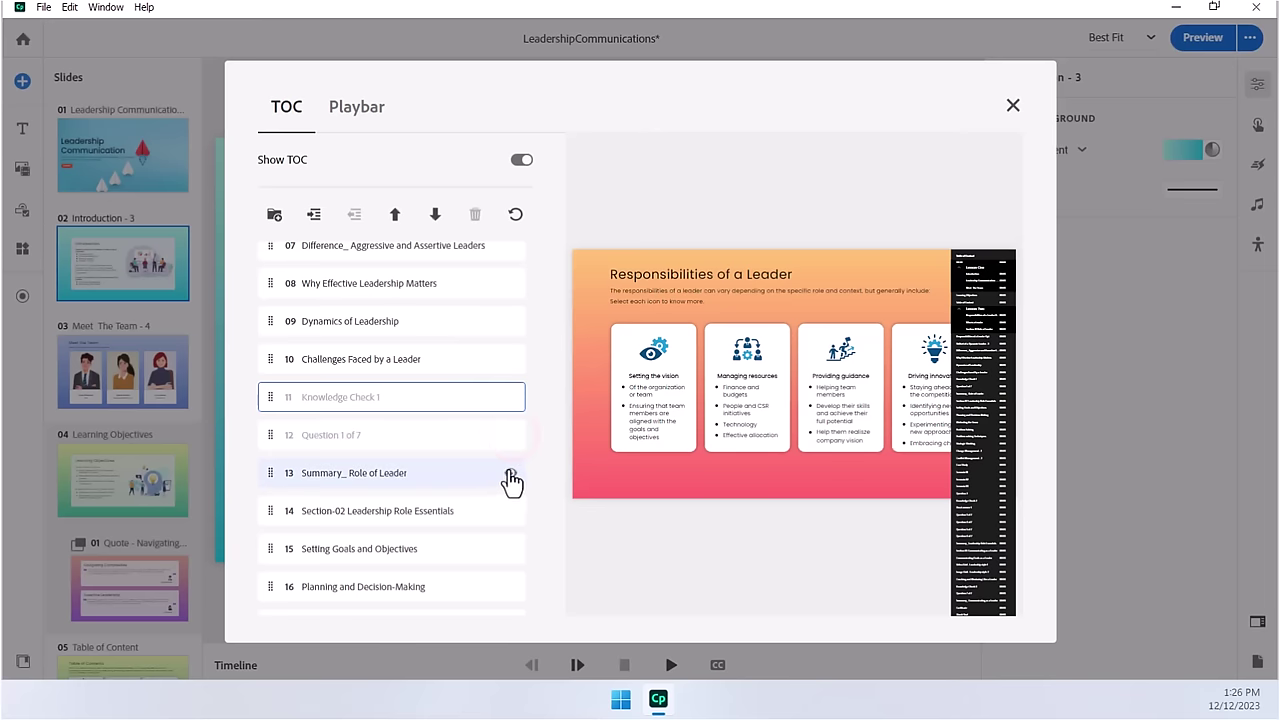
left_click(511, 473)
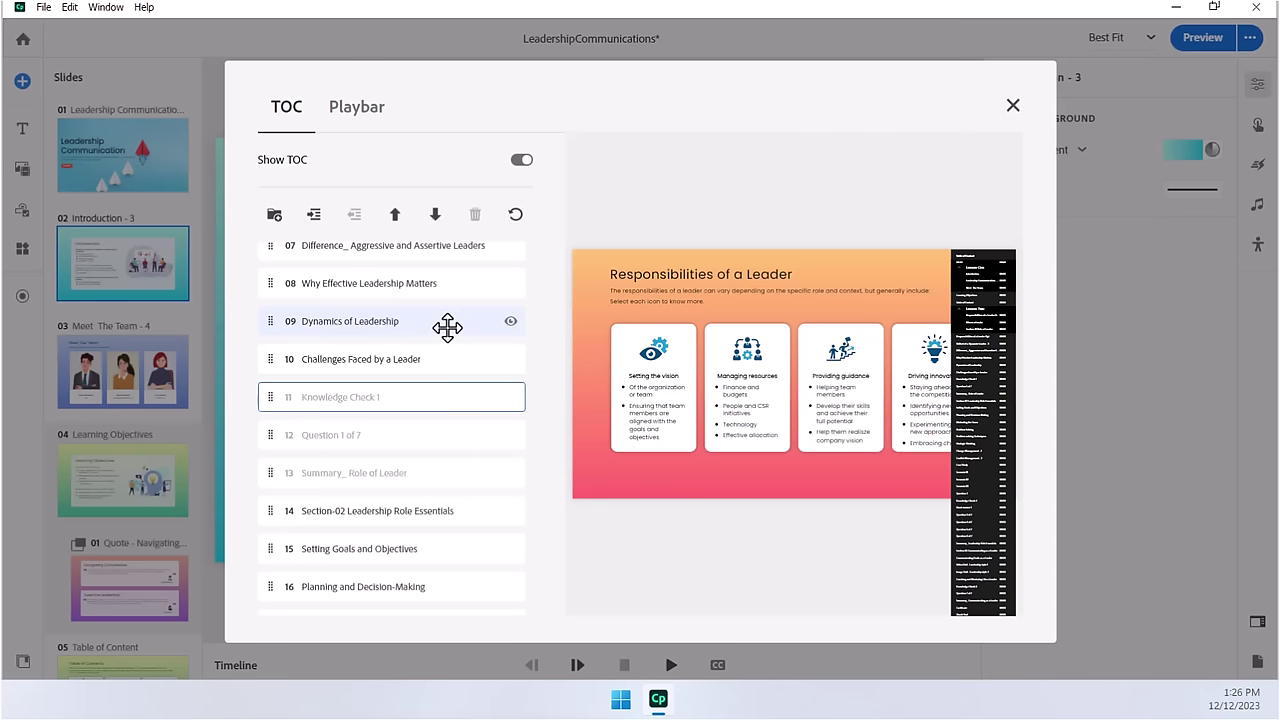
Reset the table of contents and turn off its display.
left_click(516, 216)
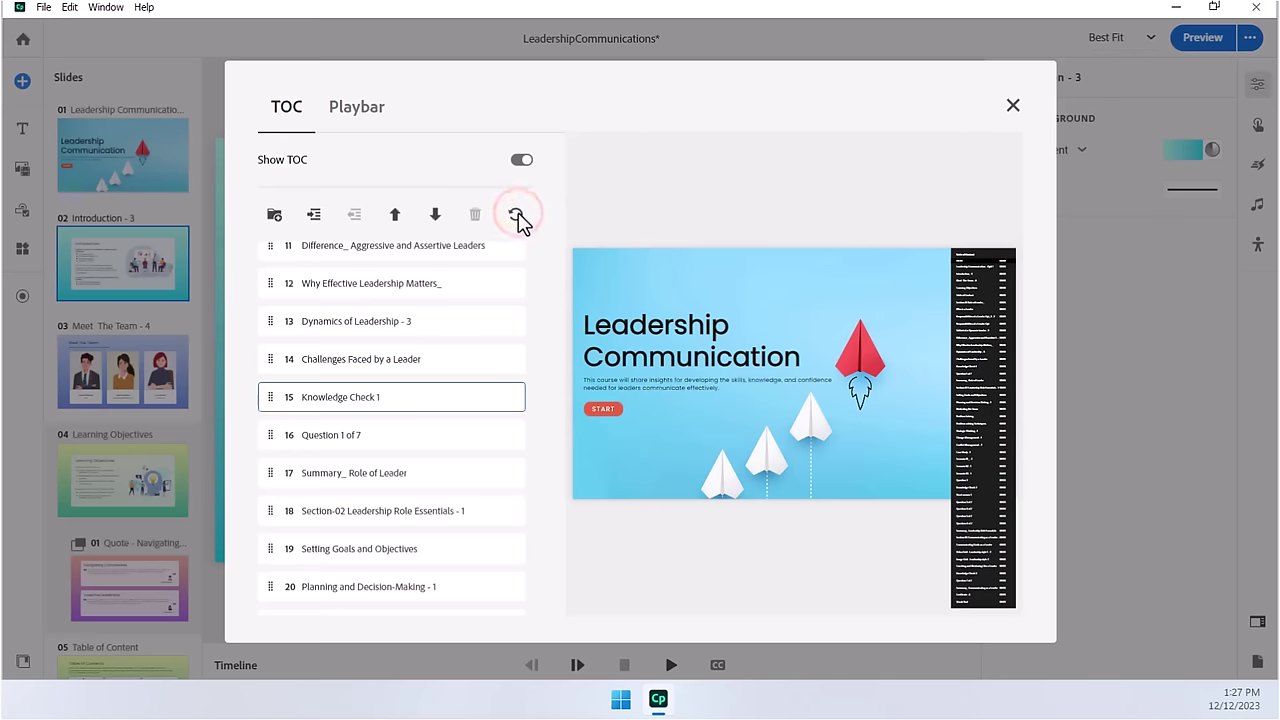
scroll(478, 352, "up", 5)
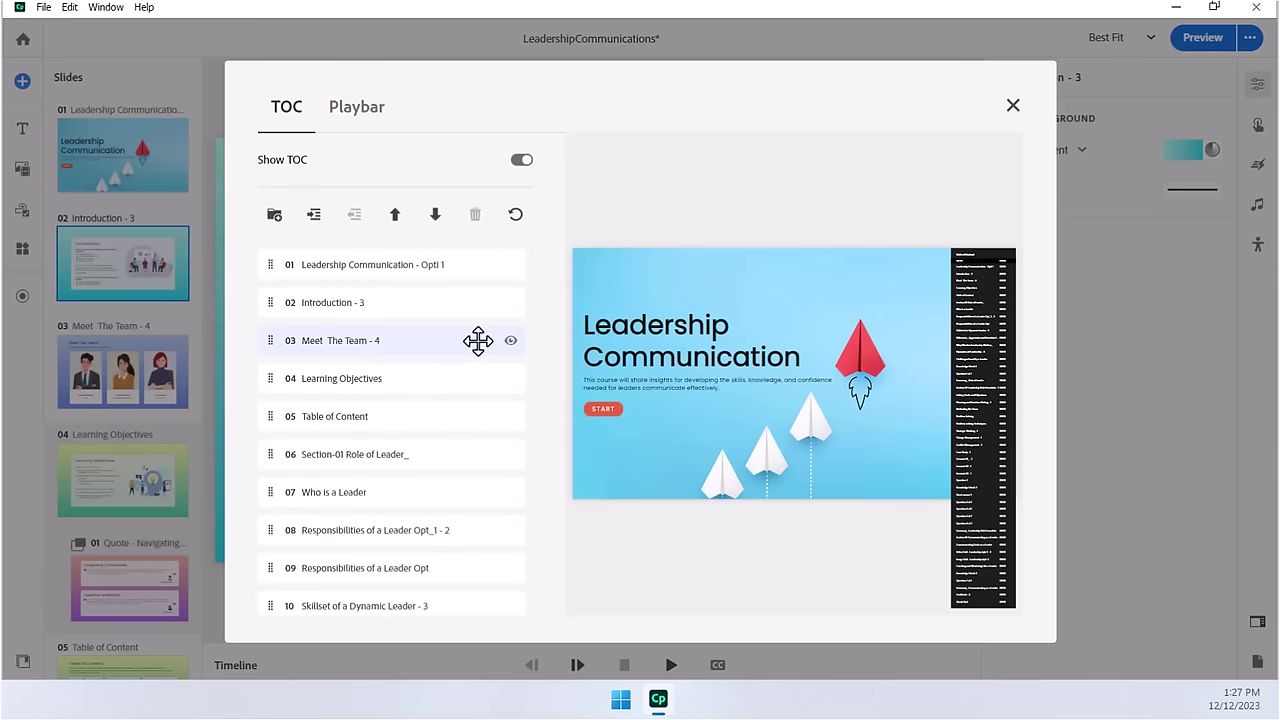
left_click(521, 159)
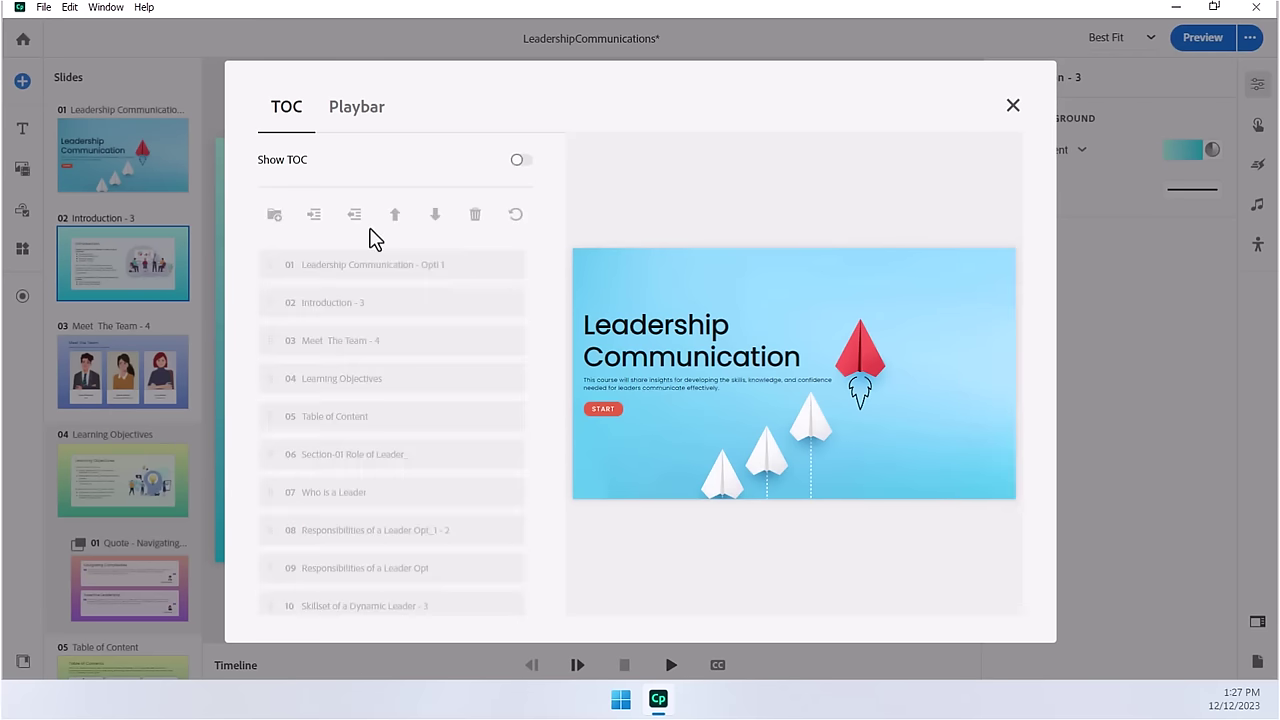
Open the playbar settings and try out Show Playbar and Hide Playbar in Quiz, restoring each option to its original state.
left_click(354, 113)
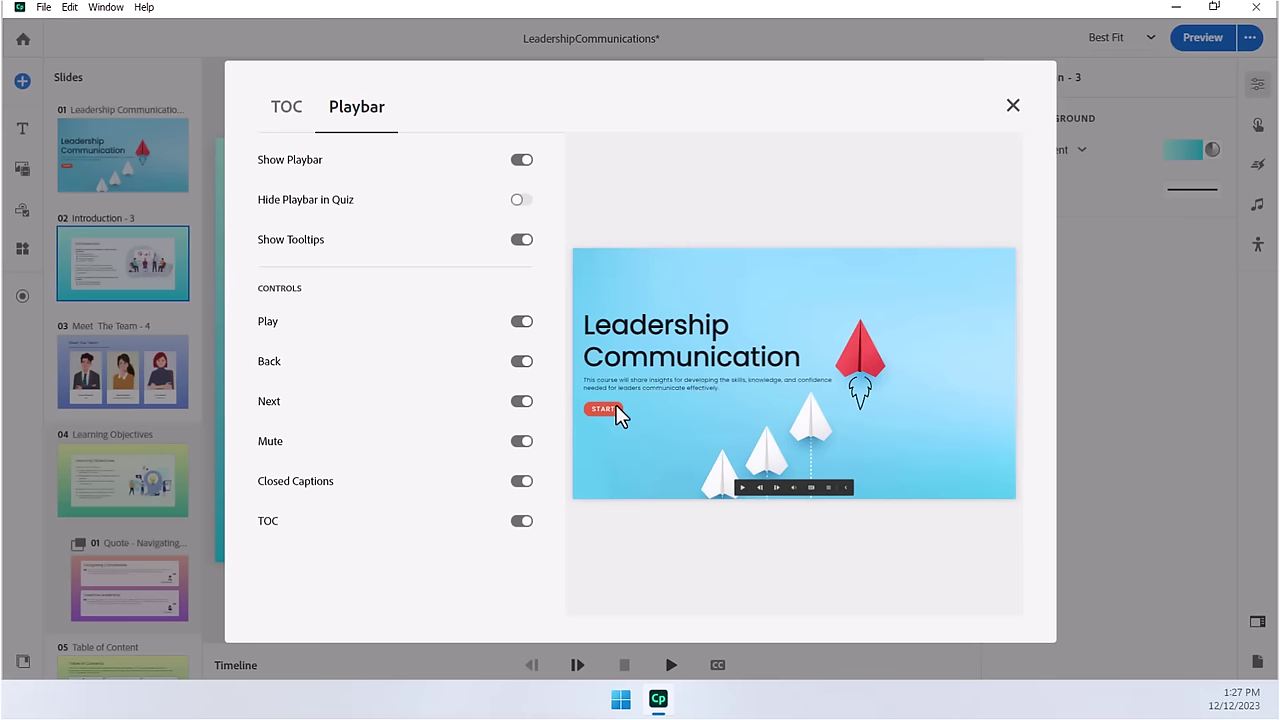
left_click(520, 161)
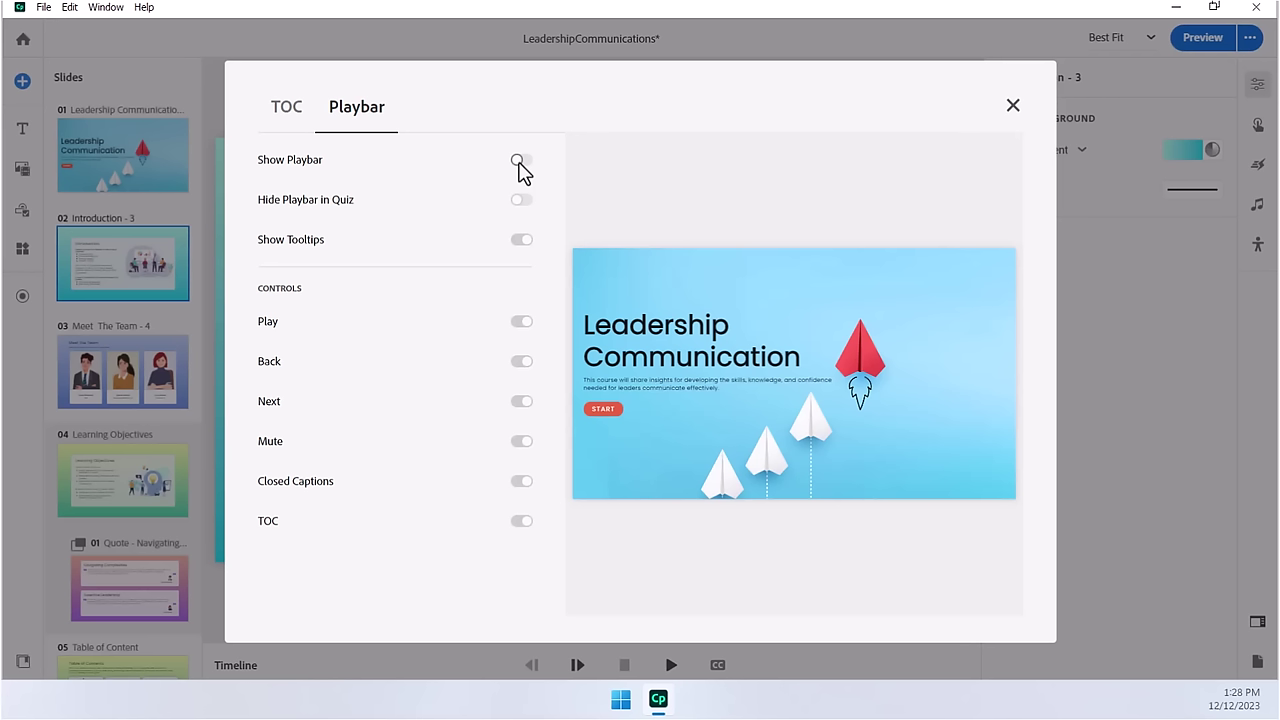
left_click(518, 162)
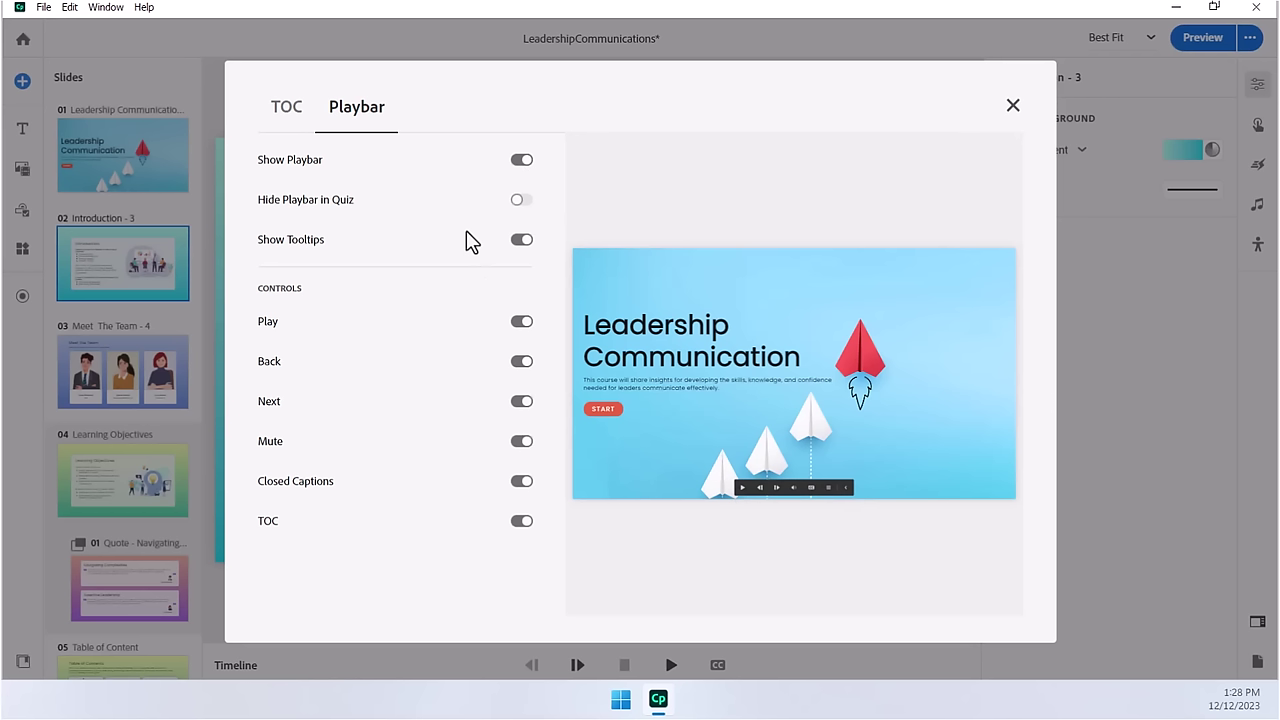
left_click(522, 201)
left_click(521, 200)
Turn off the playbar tooltips and remove the Play, Next, Mute and TOC controls from the playbar.
left_click(521, 240)
left_click(520, 326)
left_click(518, 406)
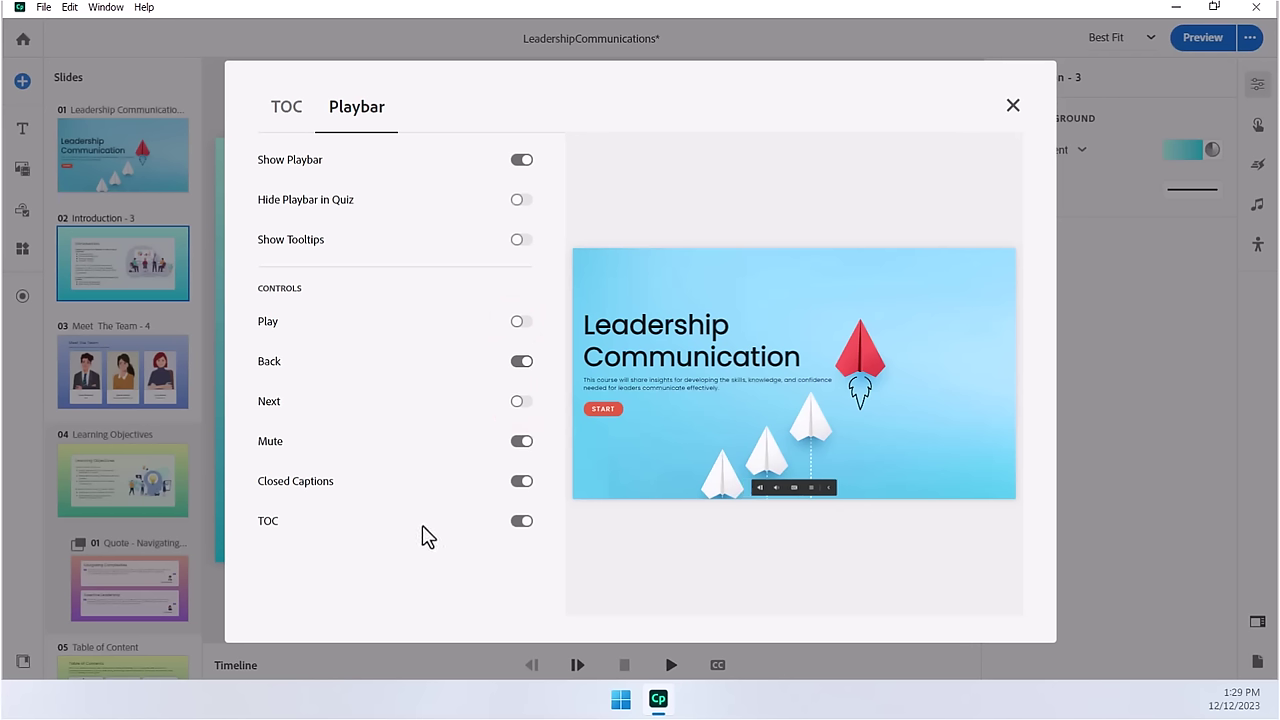
left_click(521, 441)
left_click(522, 522)
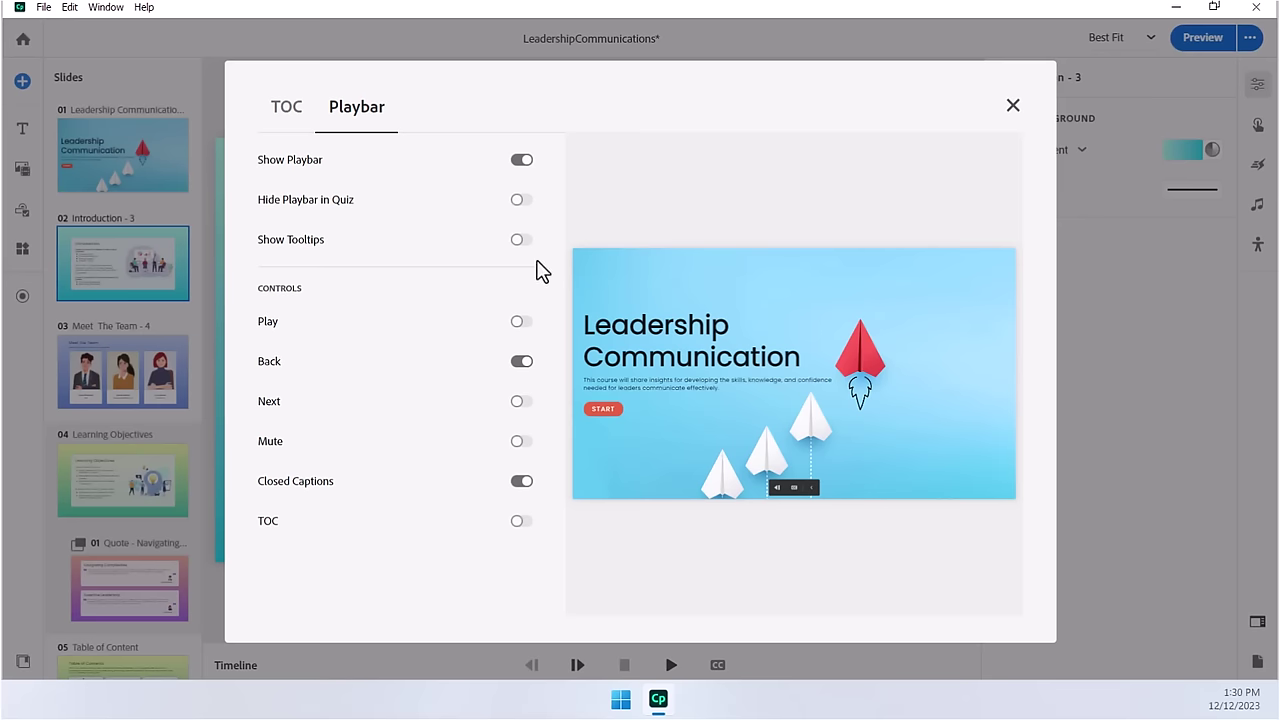
Close the playbar settings and preview the project from the Introduction slide.
left_click(1012, 105)
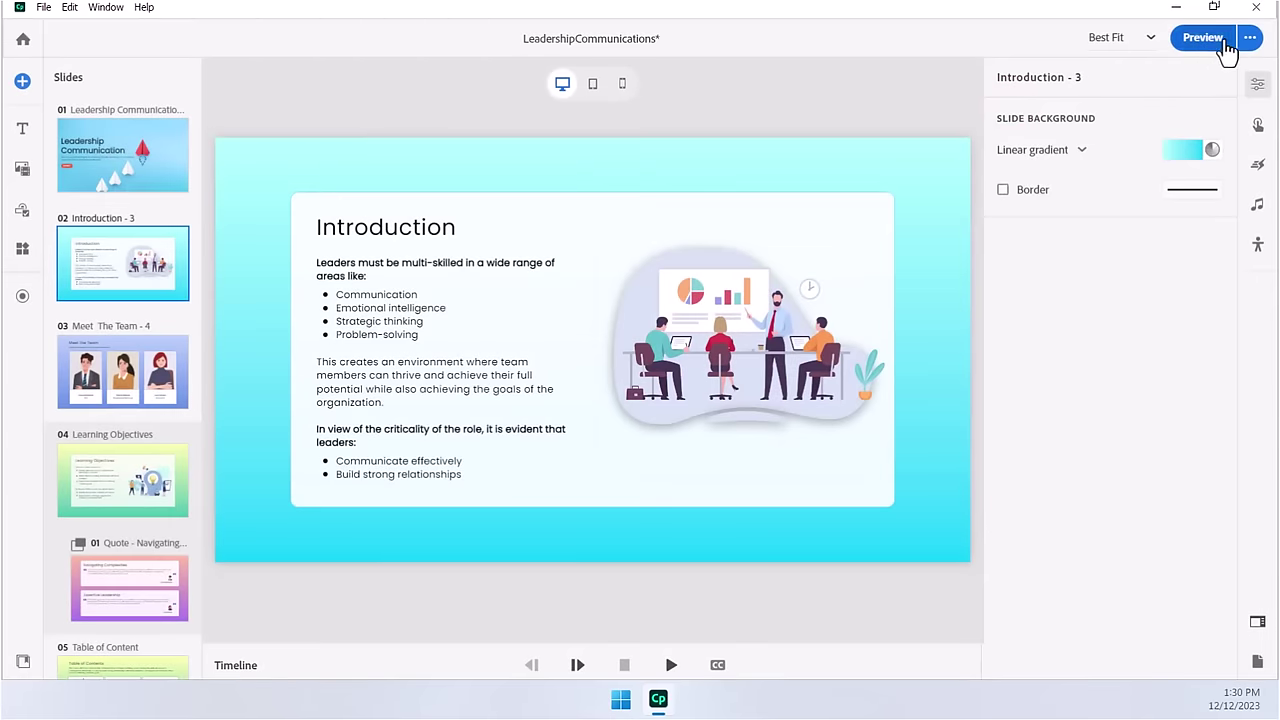
left_click(1213, 48)
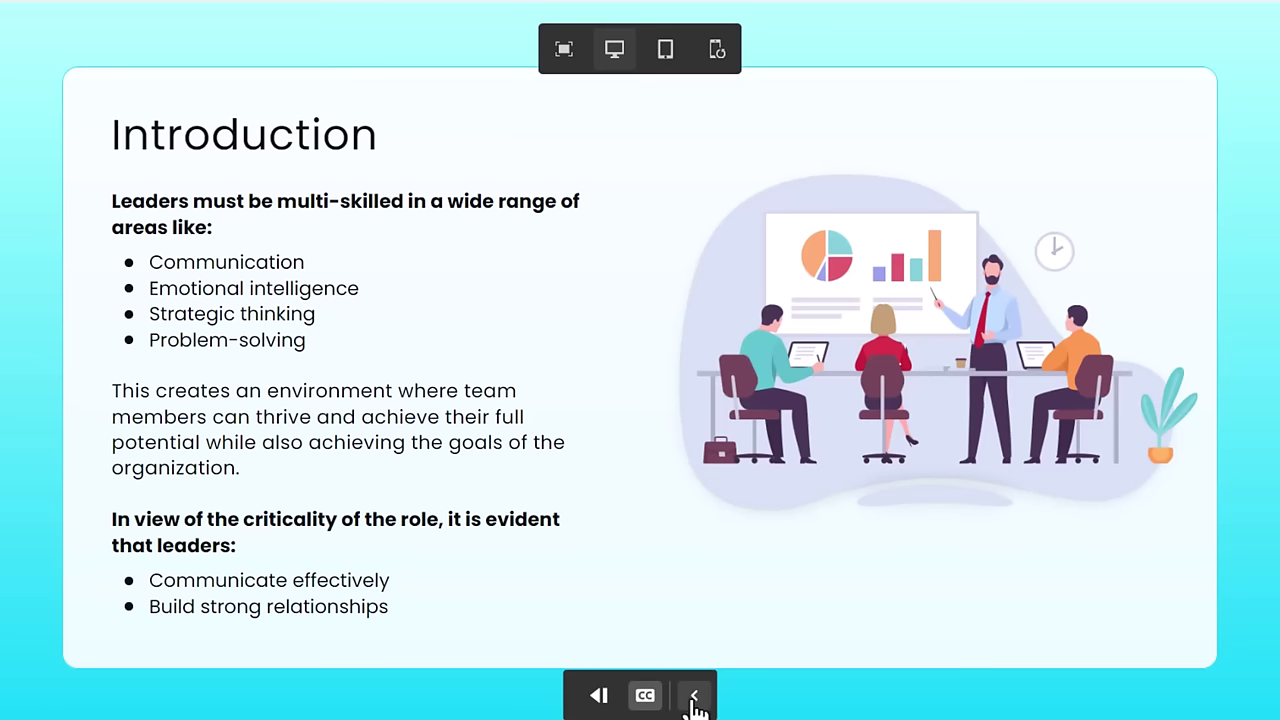
Try collapsing and expanding the preview's playbar, moving it to the slide's upper-left corner and back to the slide's lower edge.
left_click(694, 699)
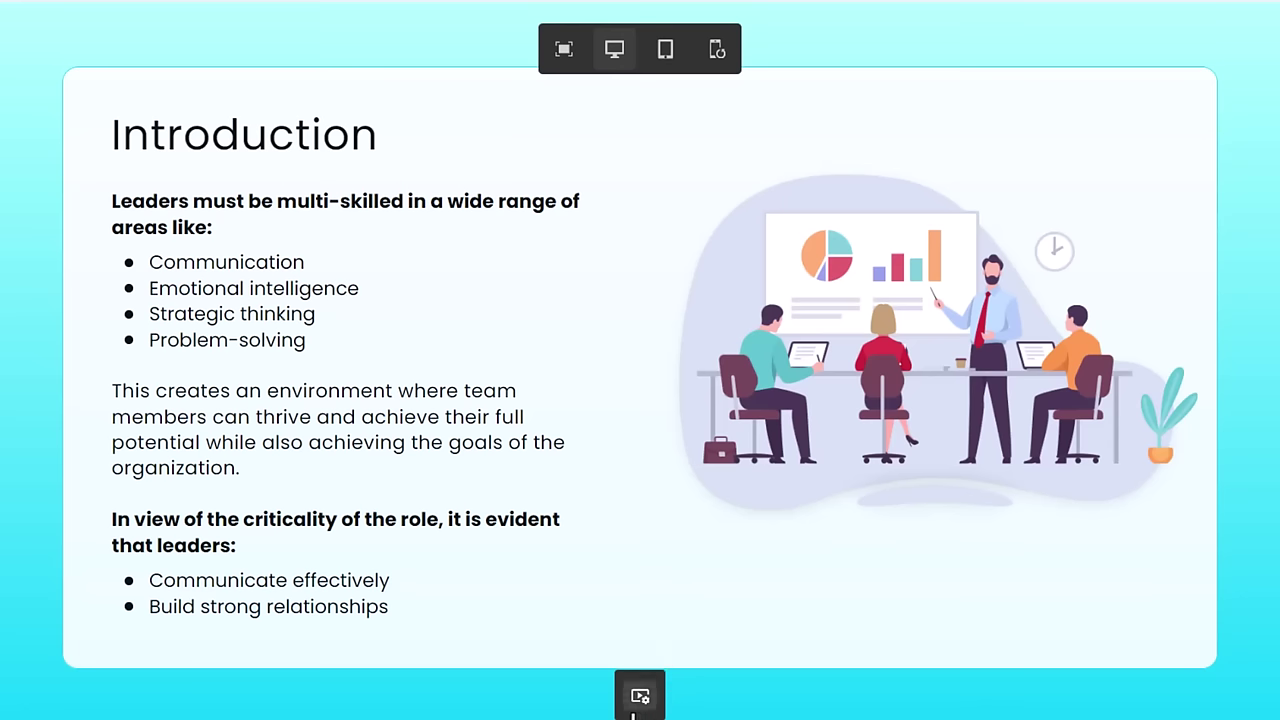
left_click_drag(629, 712, 128, 46)
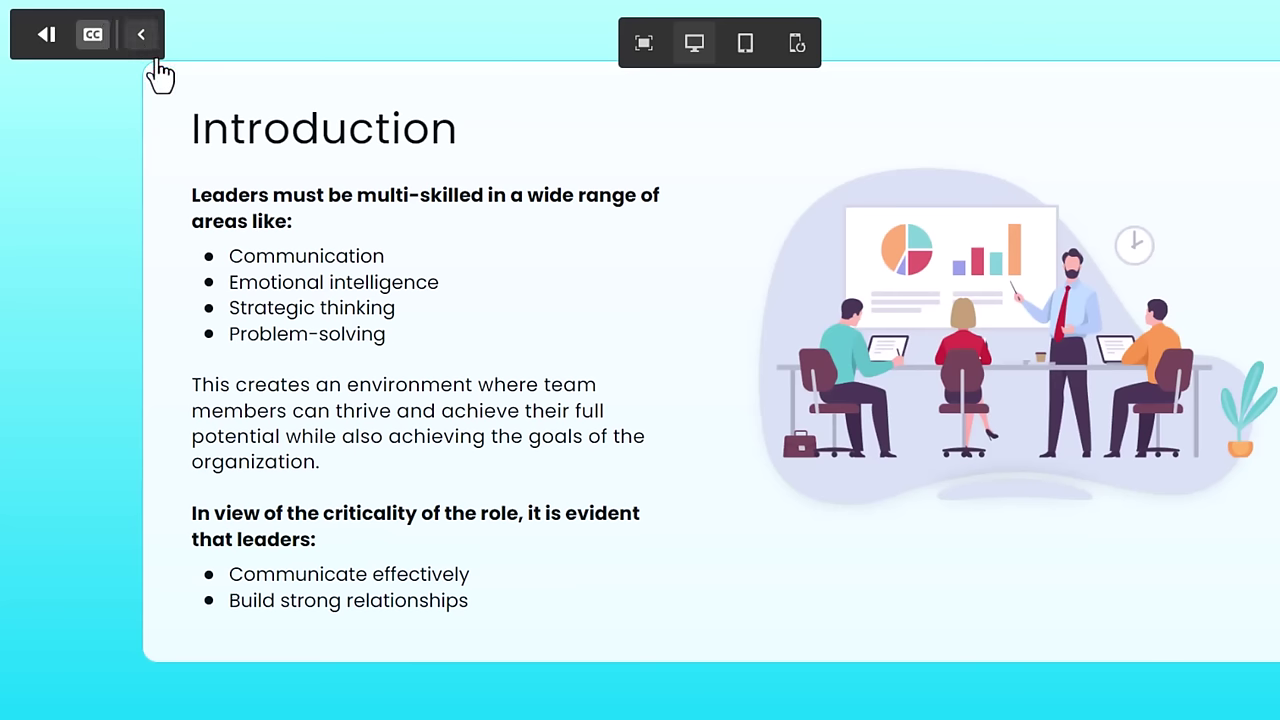
left_click_drag(149, 48, 720, 695)
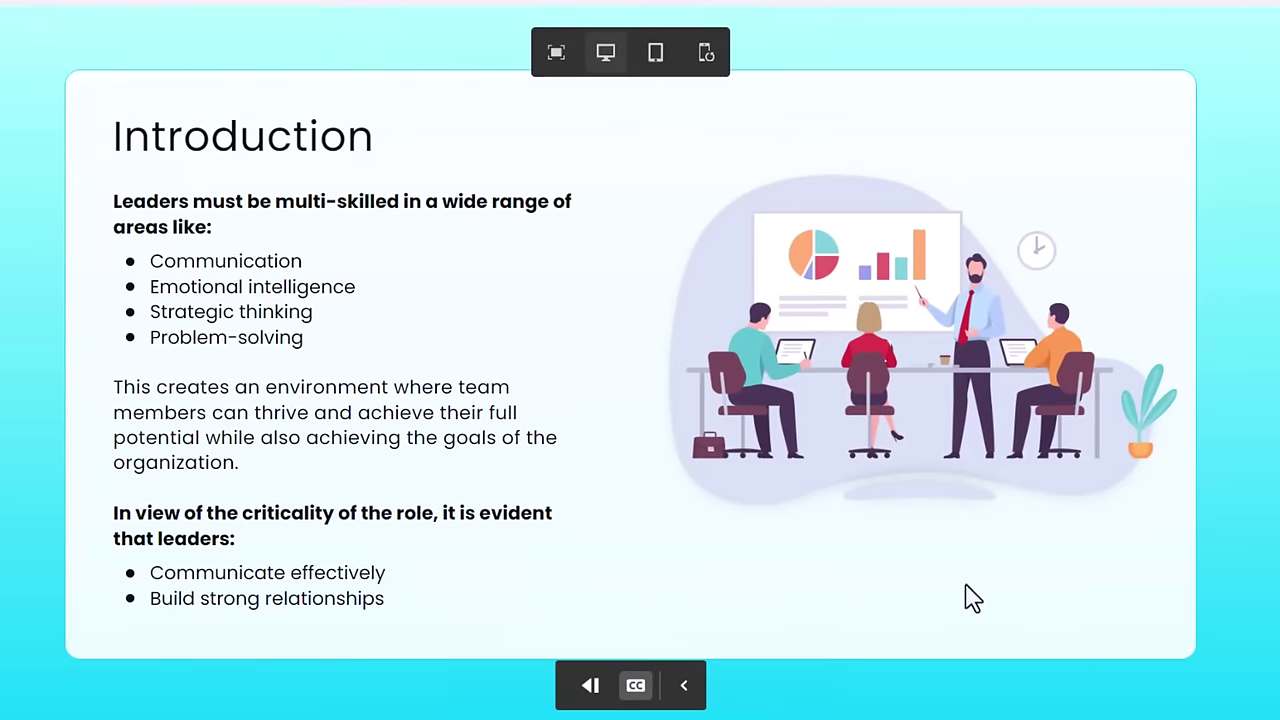
Check the Introduction slide and its playbar in the fit-to-screen, desktop, tablet and mobile preview layouts.
left_click(556, 56)
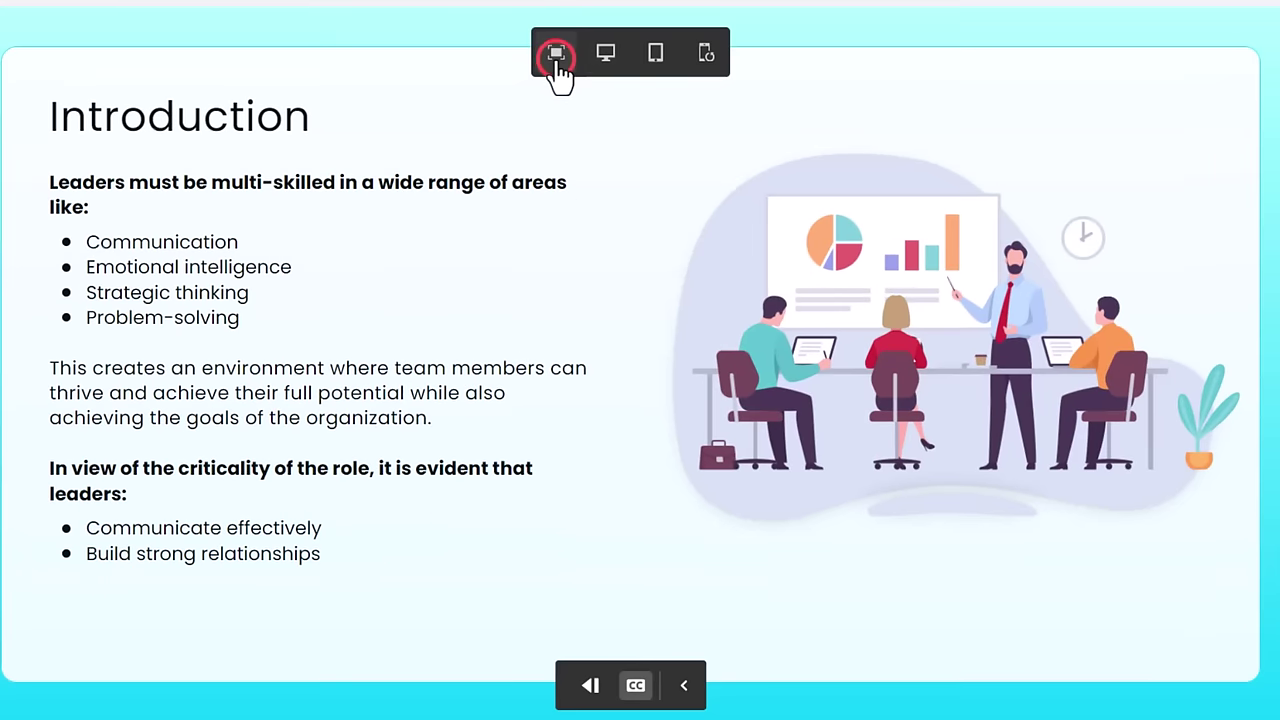
left_click(606, 54)
left_click(657, 56)
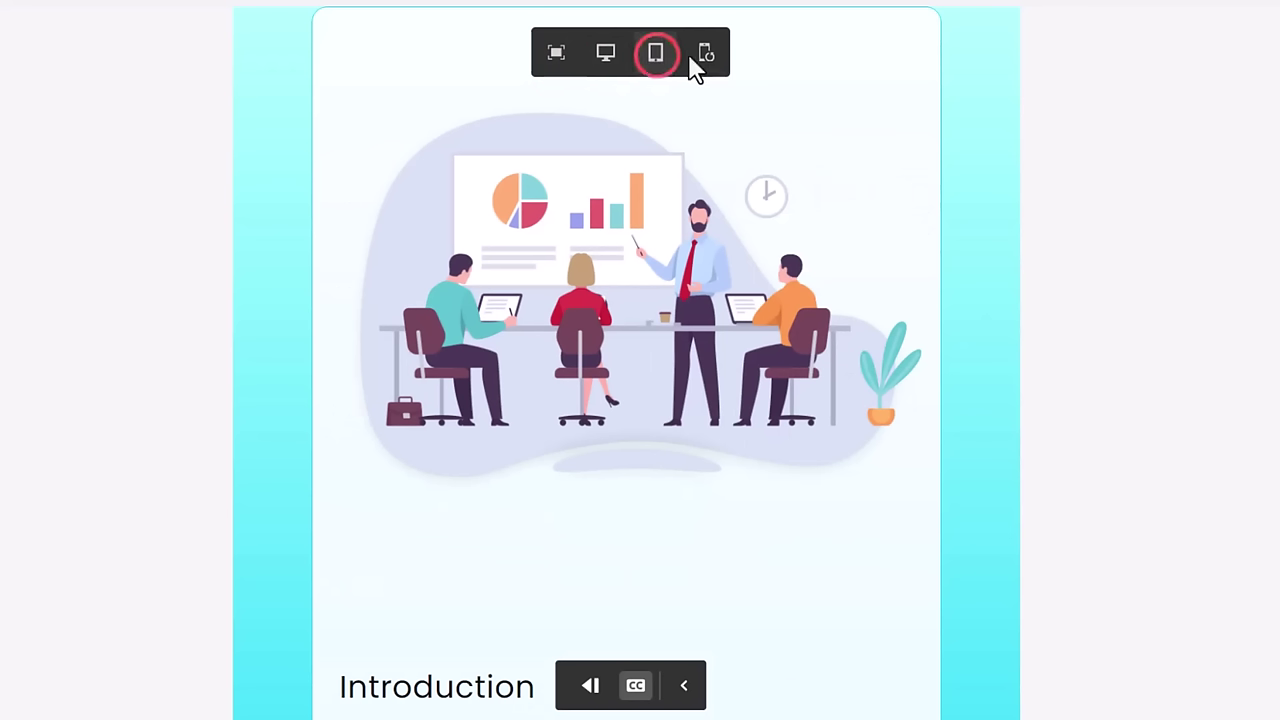
left_click(712, 56)
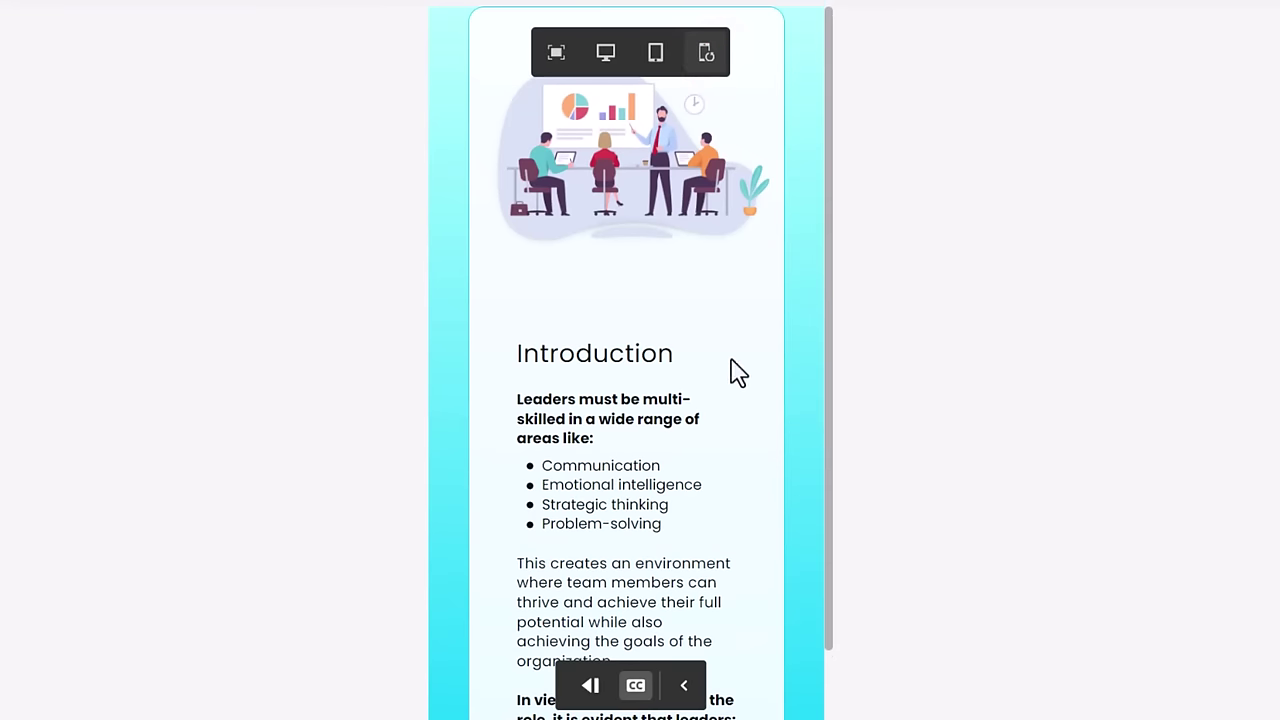
scroll(738, 390, "down", 1)
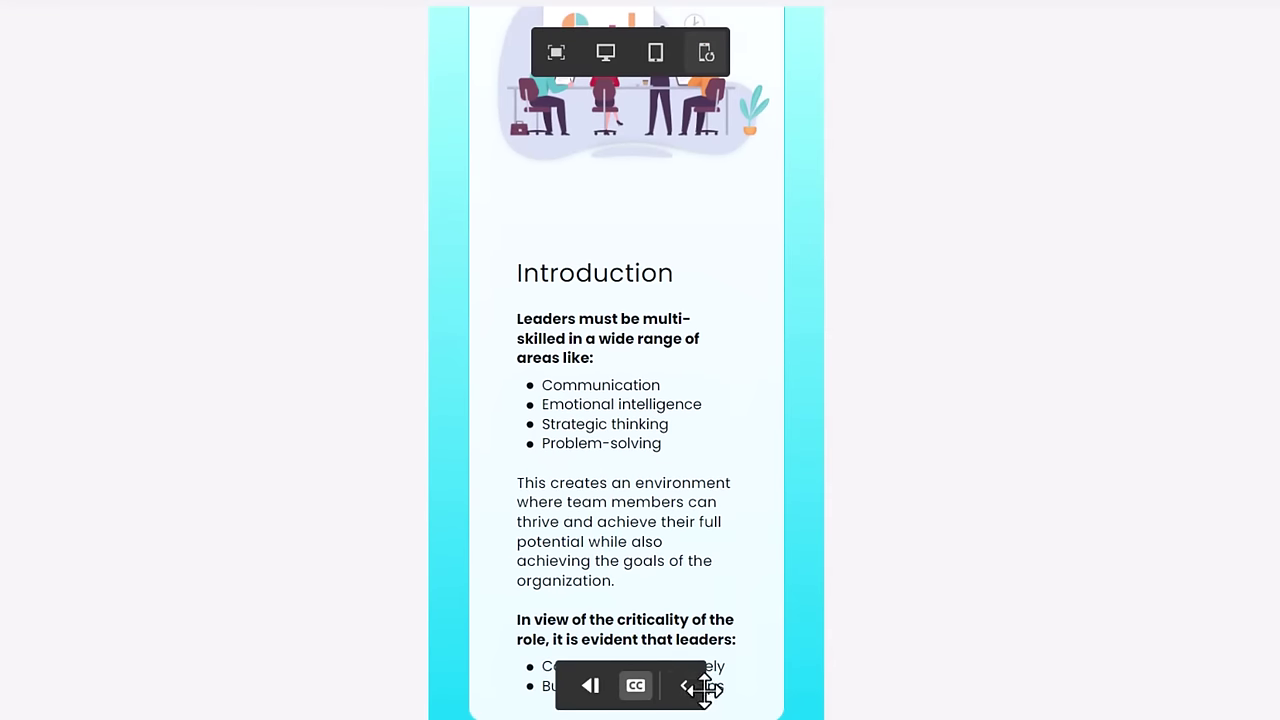